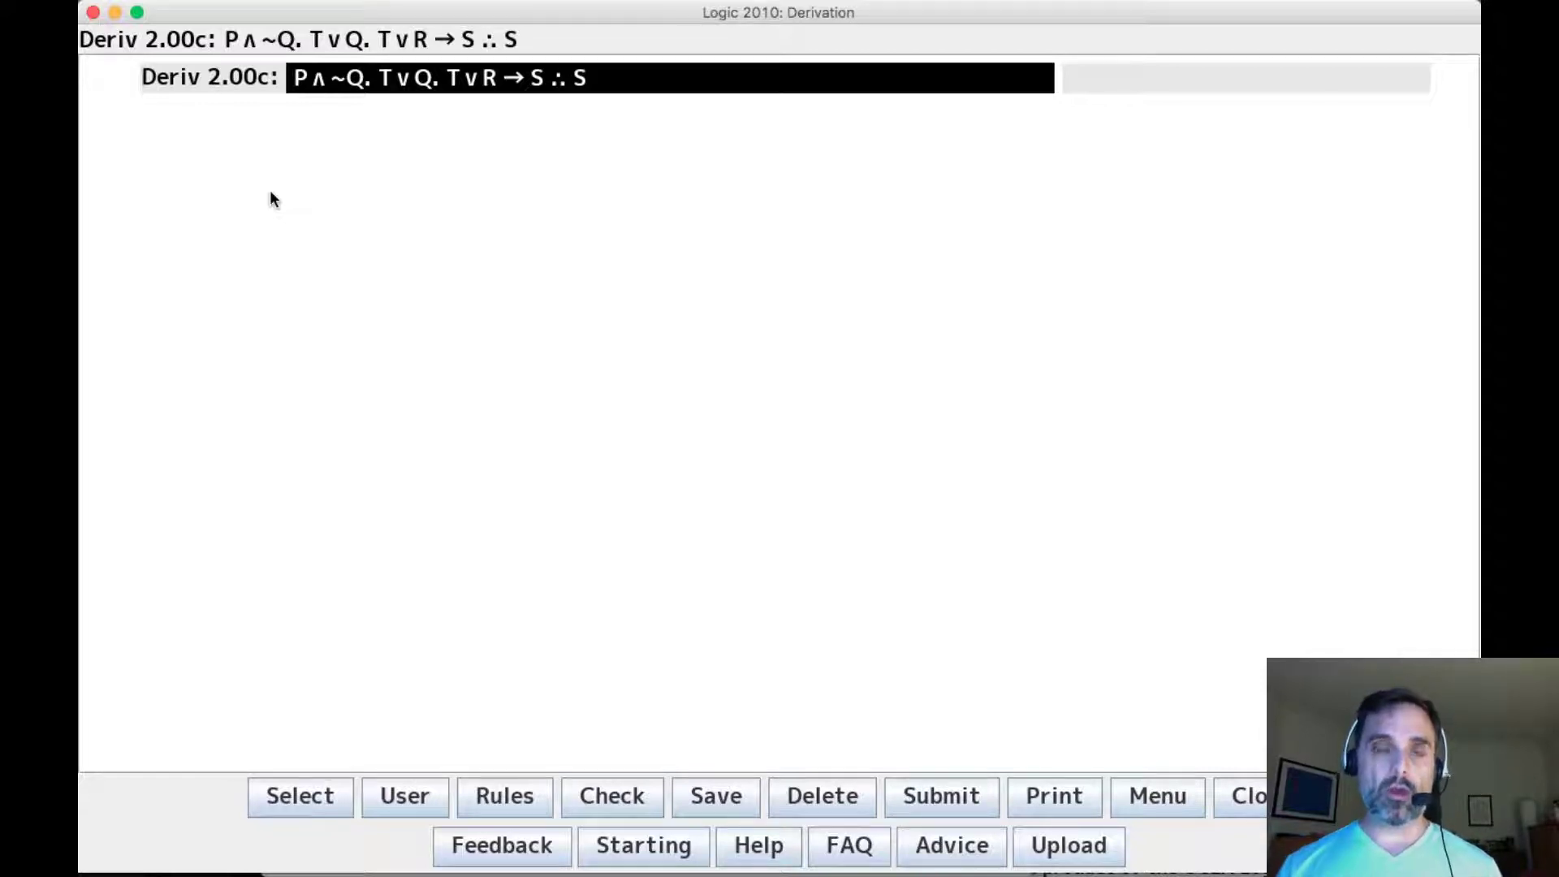
- Enter Show P∨Q on line 1 and begin Show P∧Q on line 2
key("Return")
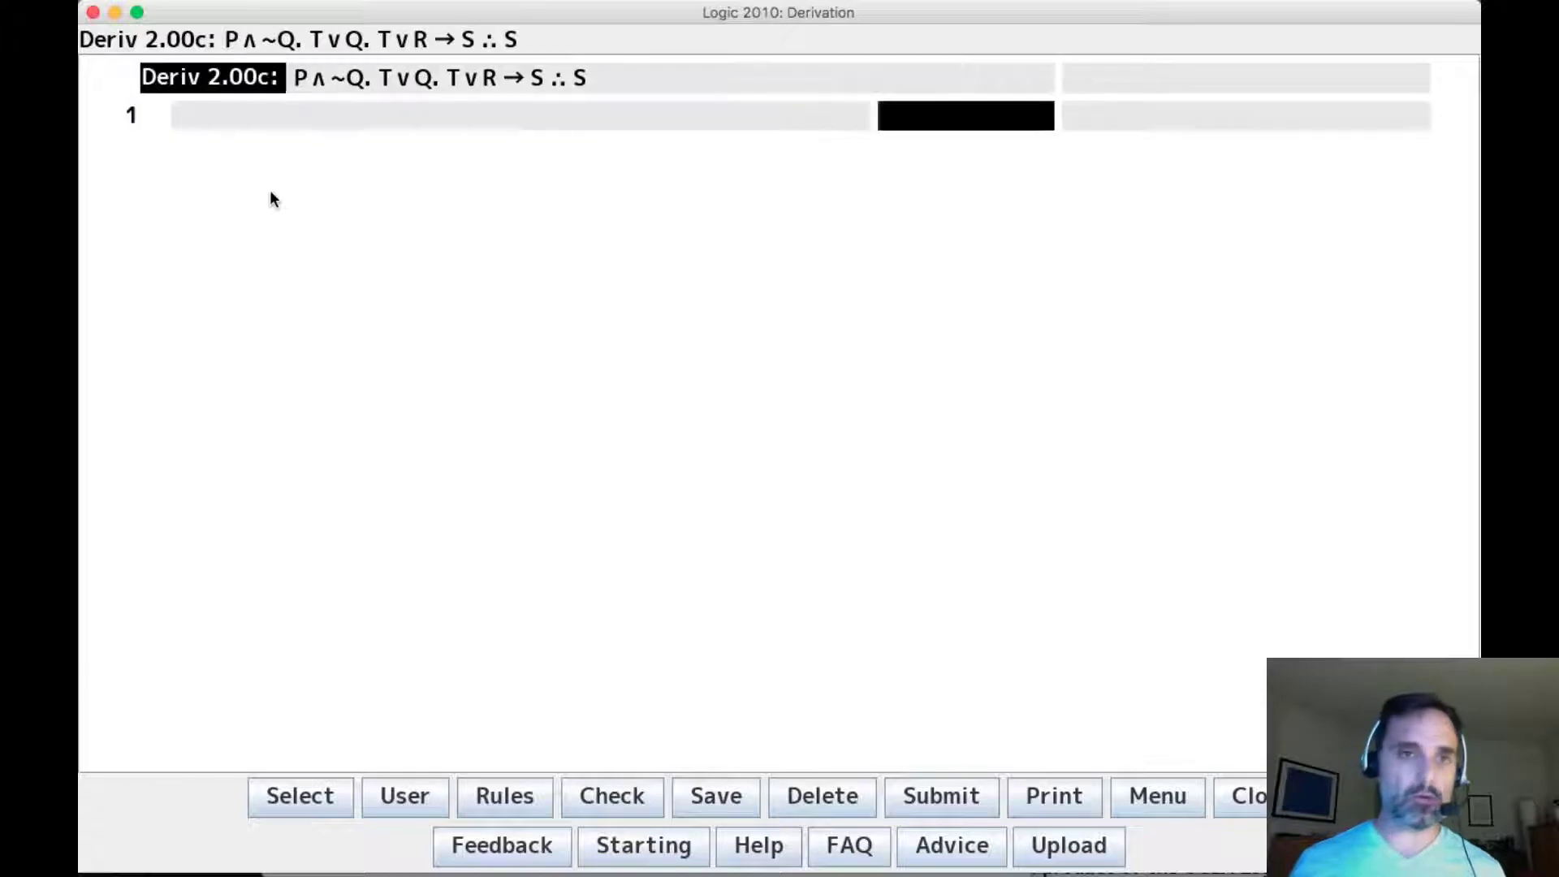
type("PvQ")
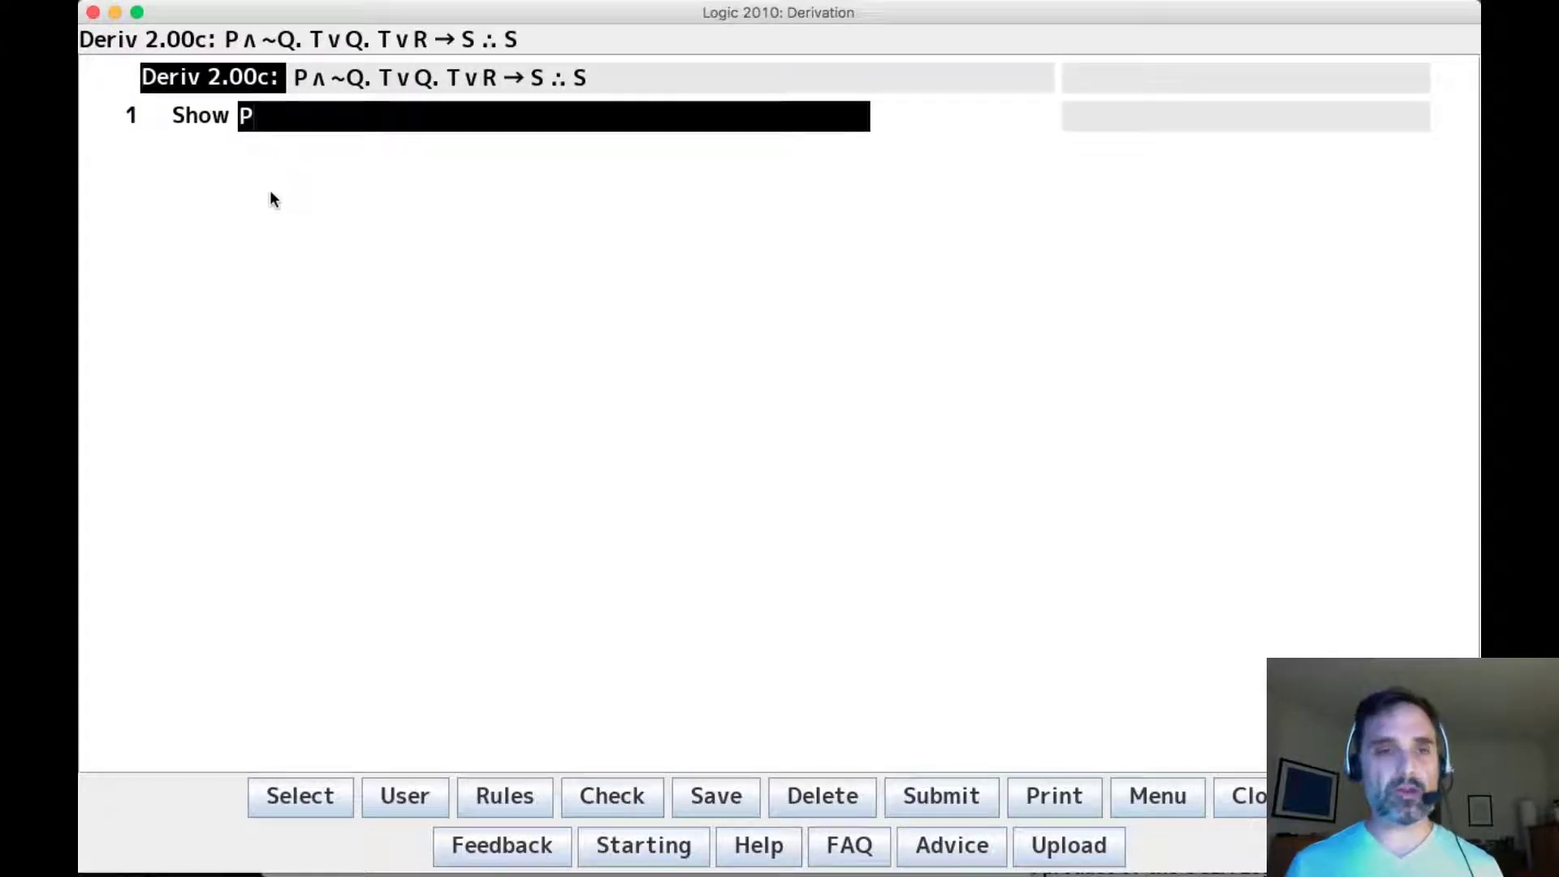
key("Return")
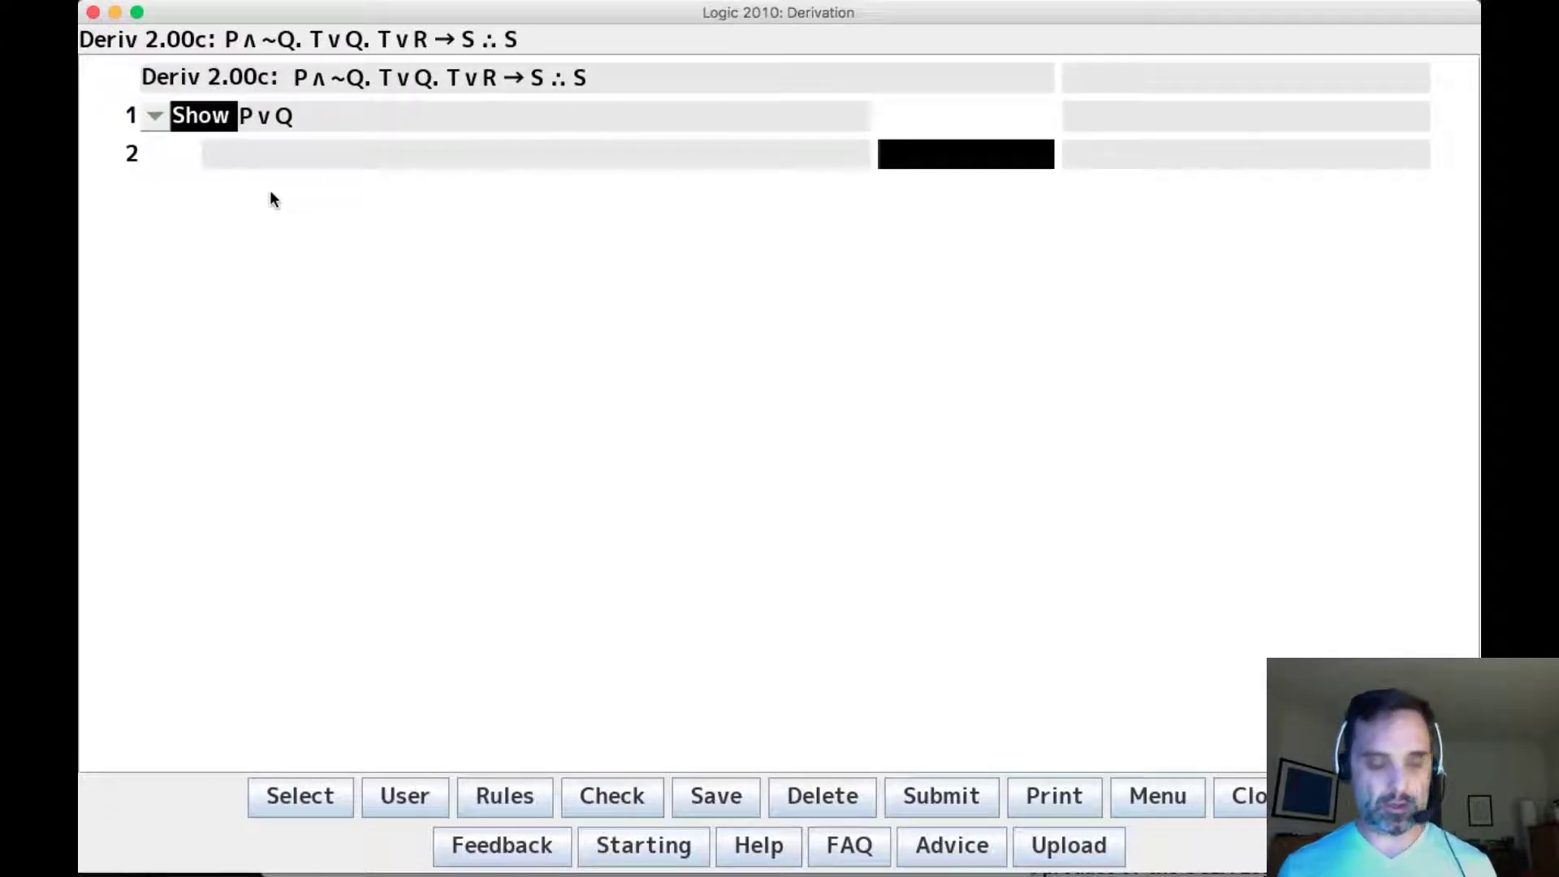
type("s")
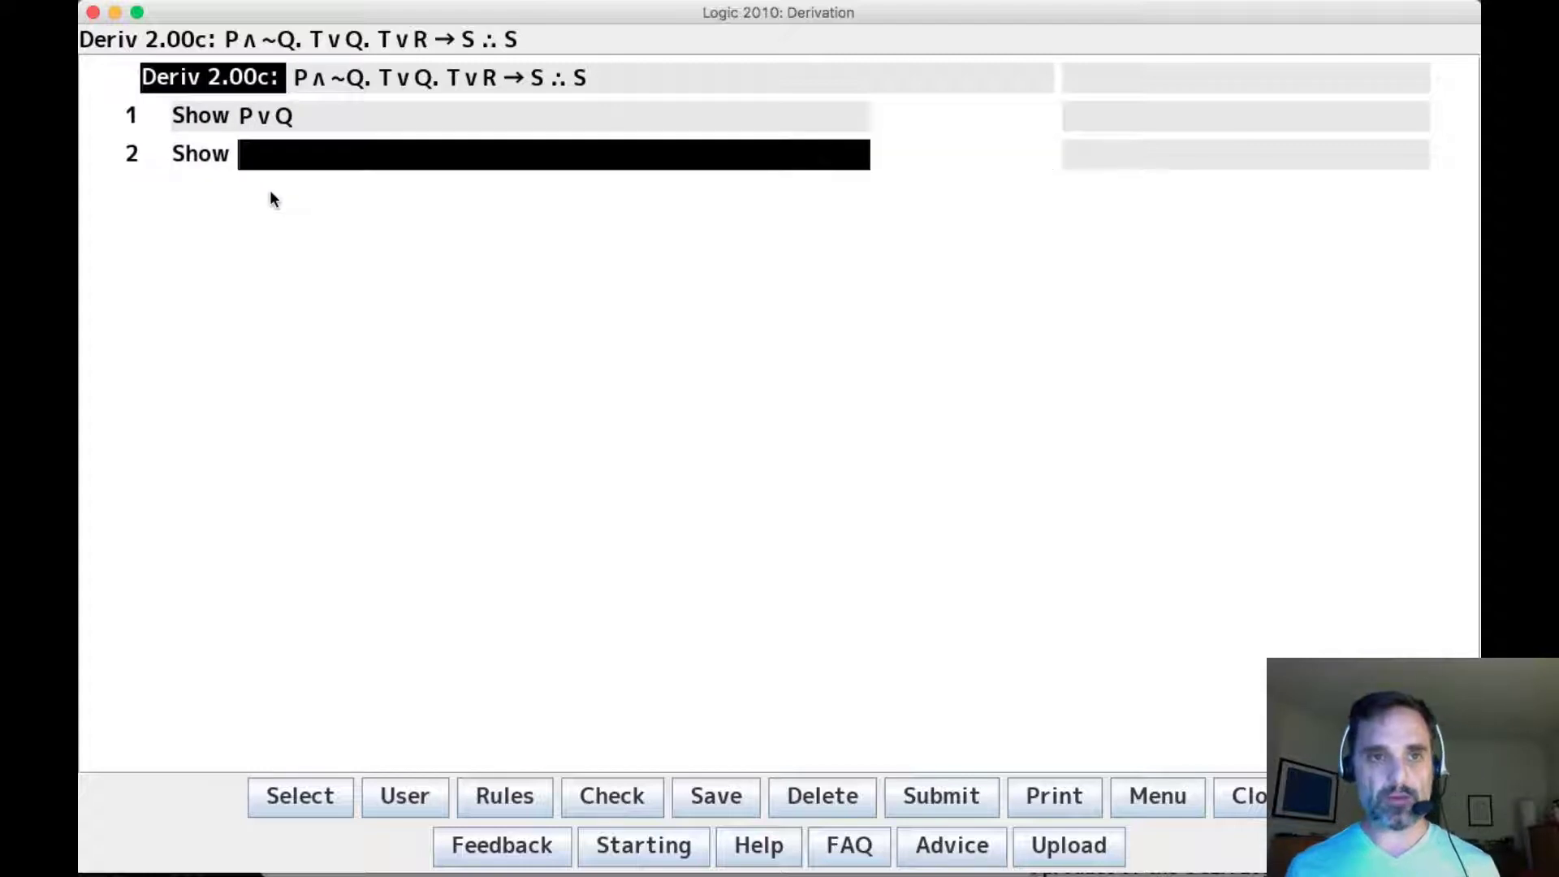
type("P&")
key("Return")
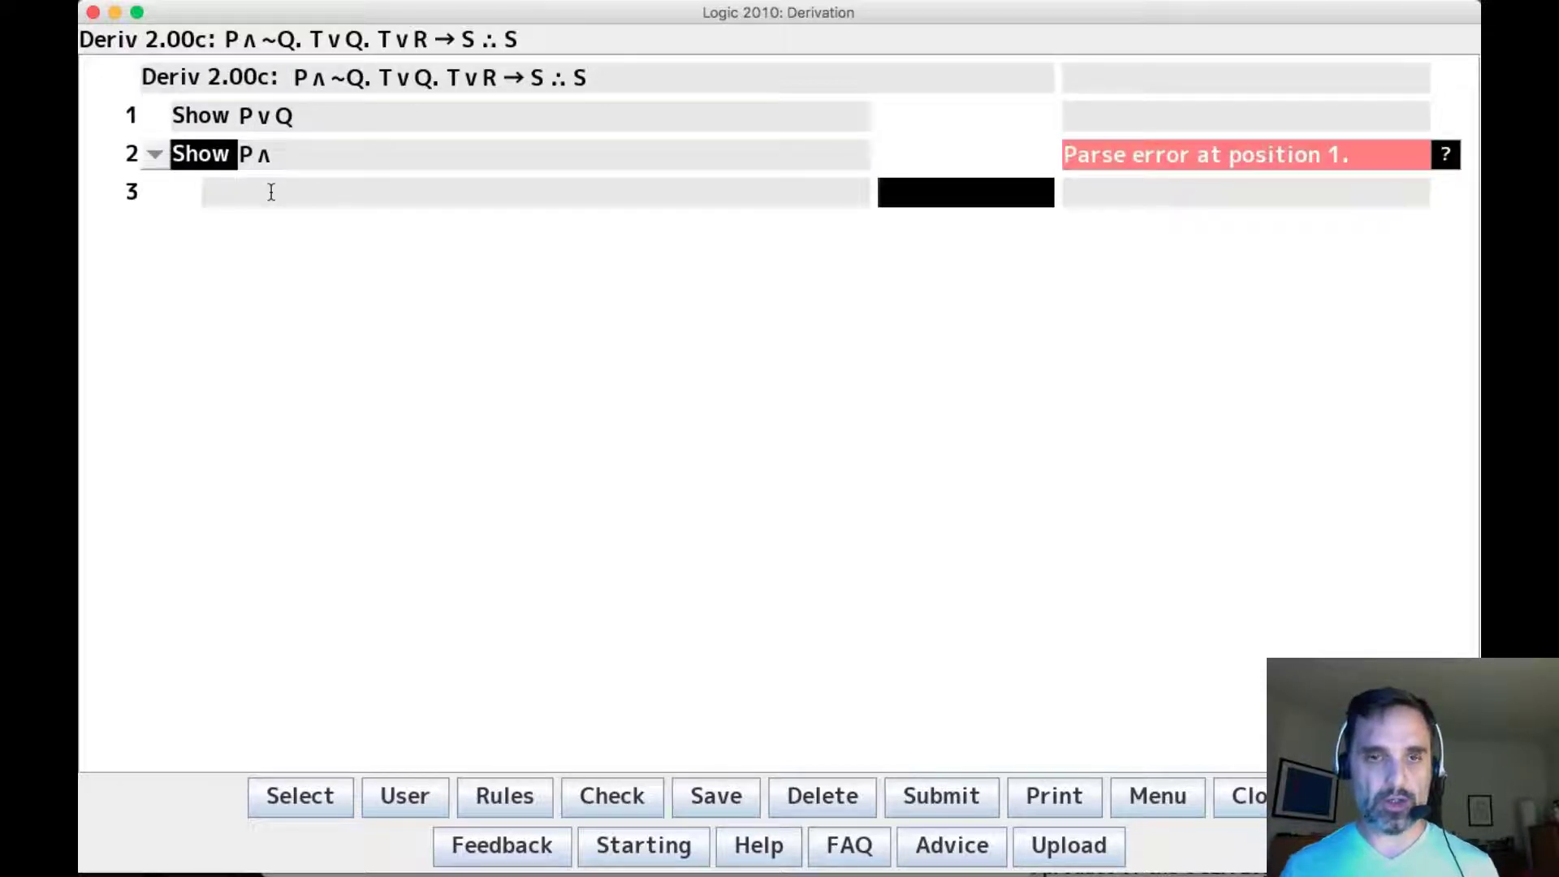
- Finish Show P∧Q, type Show P↔Q on line 3, then return to line 1
type("Q")
key("Return")
key("s")
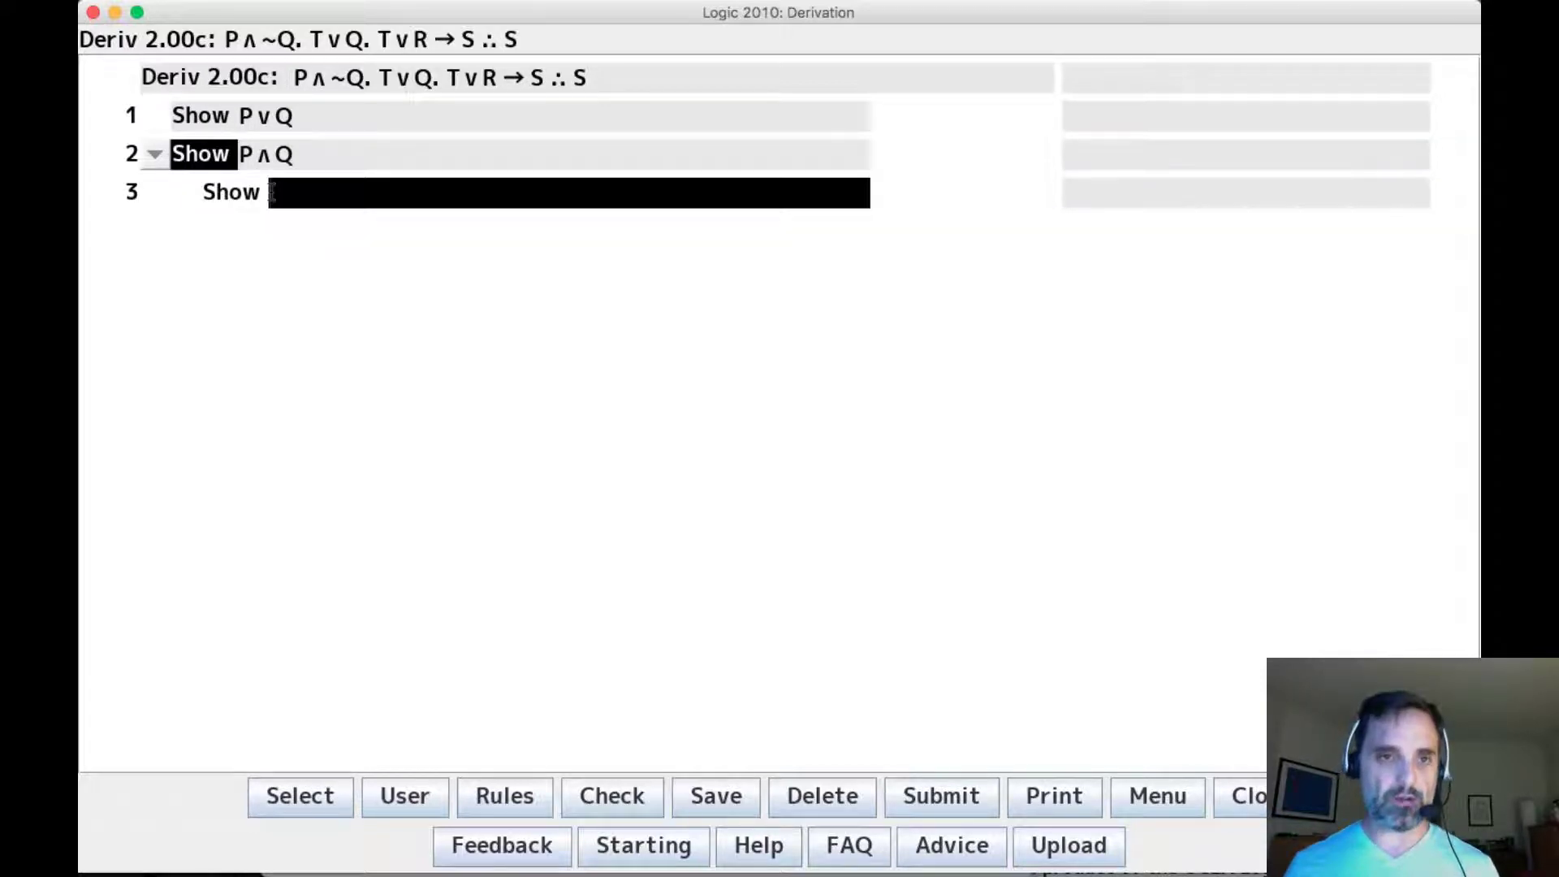
type("P=Q")
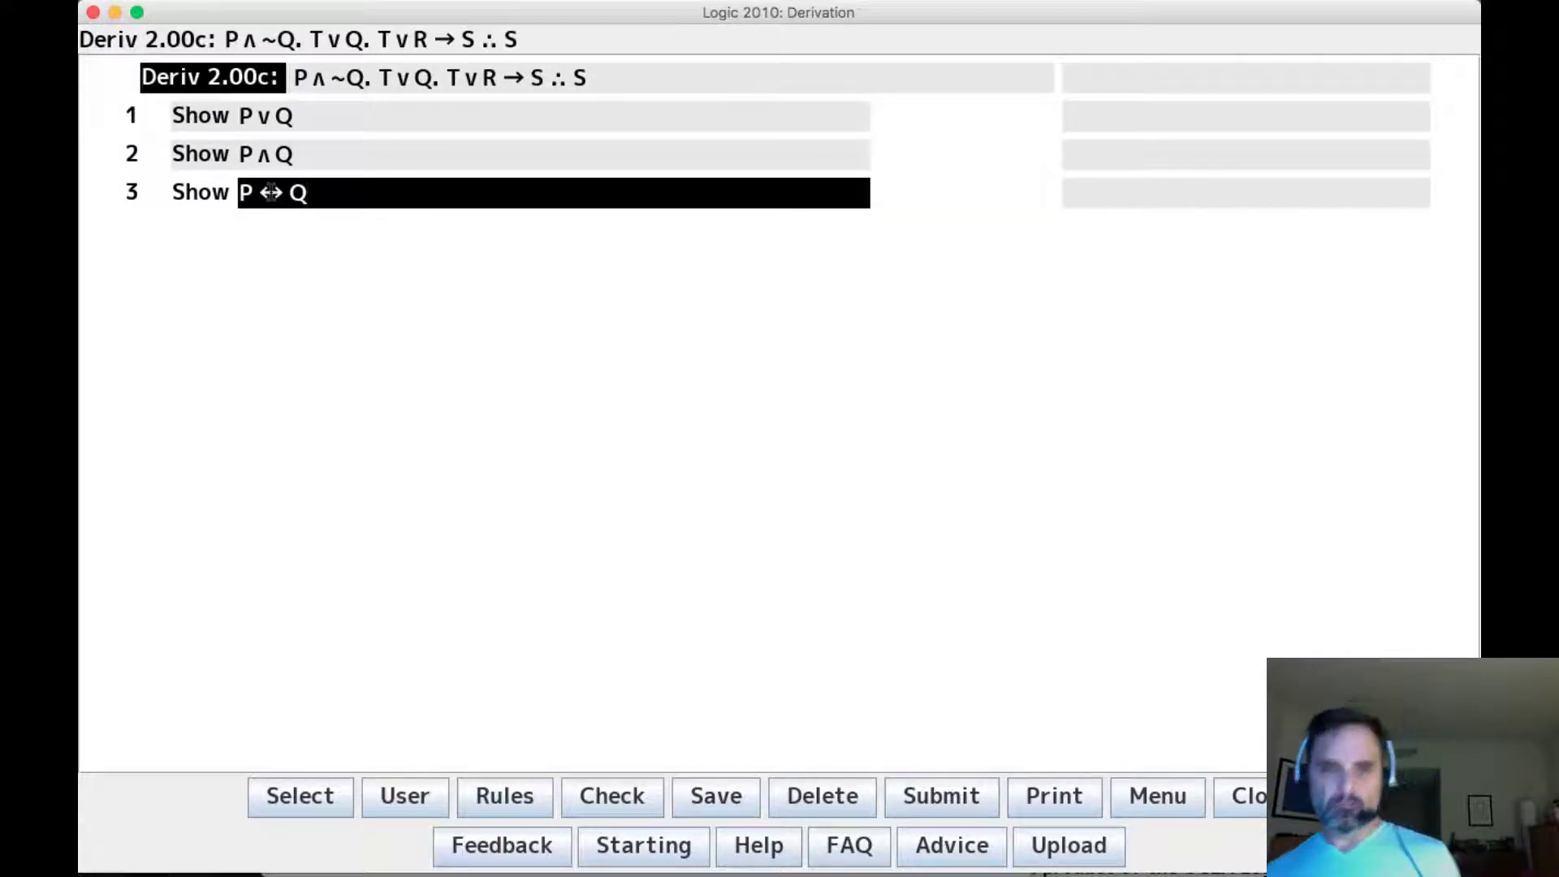
key("Up")
key("Up")
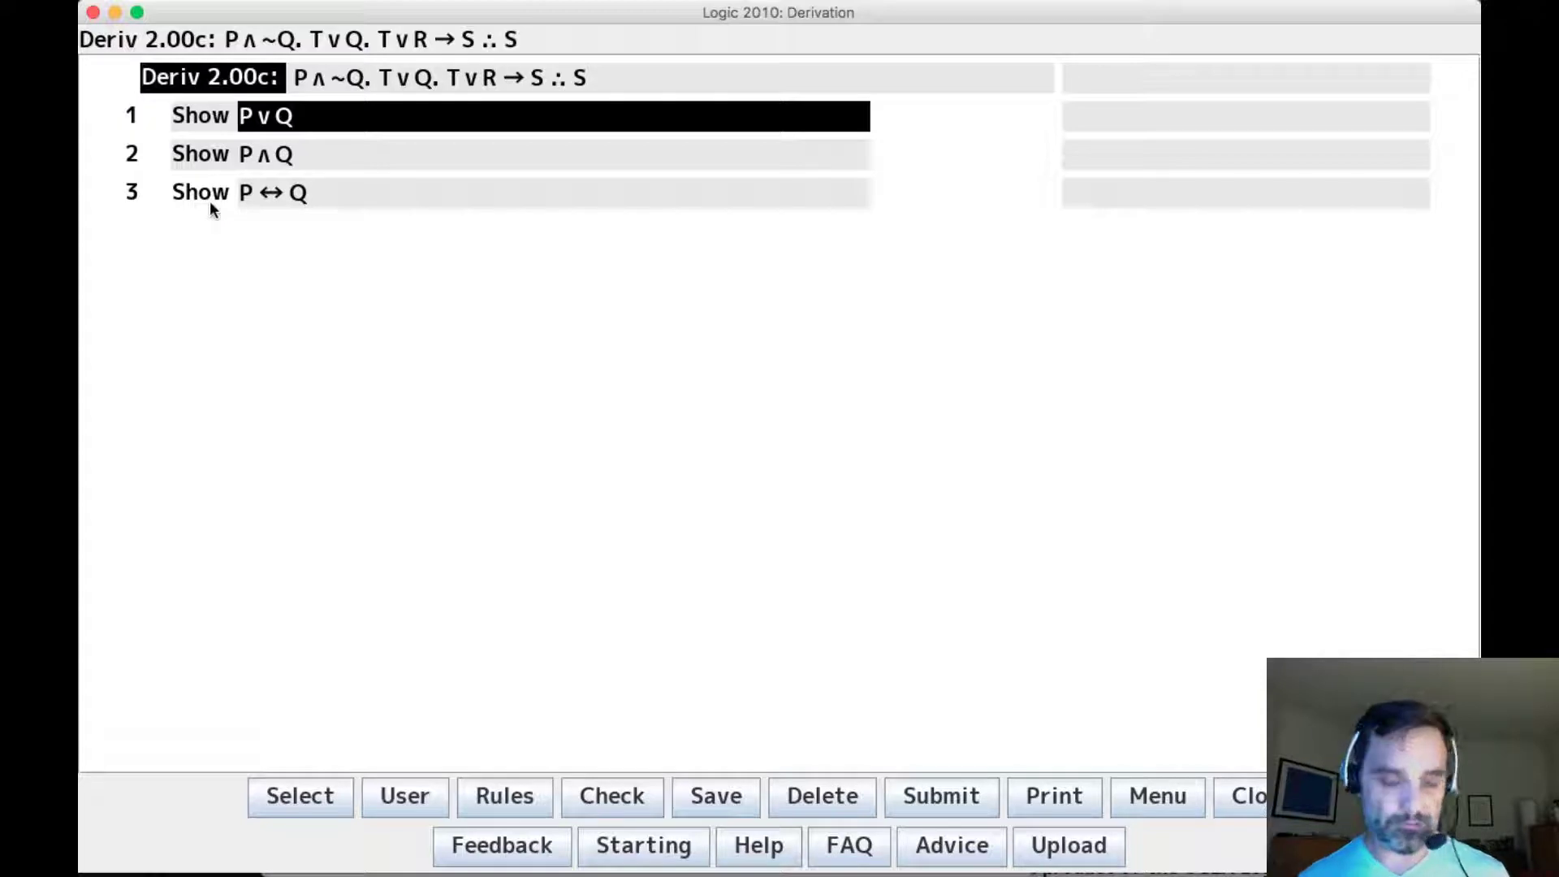
- Delete the practice lines and restart with Show S justified as SHOW CONC
key("Delete")
key("Delete")
key("Delete")
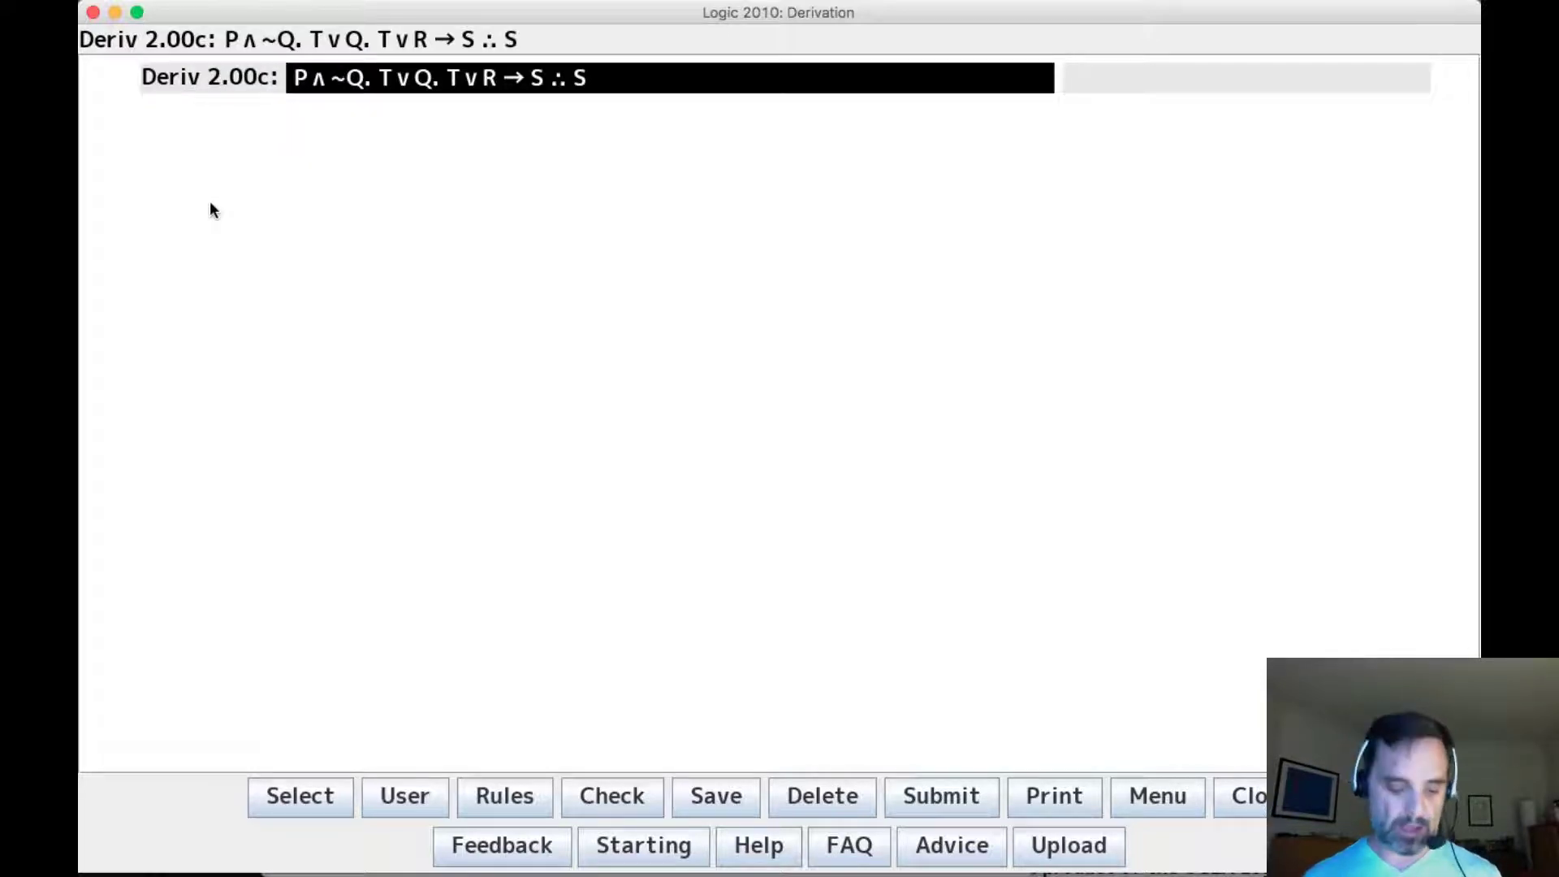
key("Return")
type("sho")
key("BackSpace")
key("BackSpace")
key("BackSpace")
type("SHOW CONC")
key("Return")
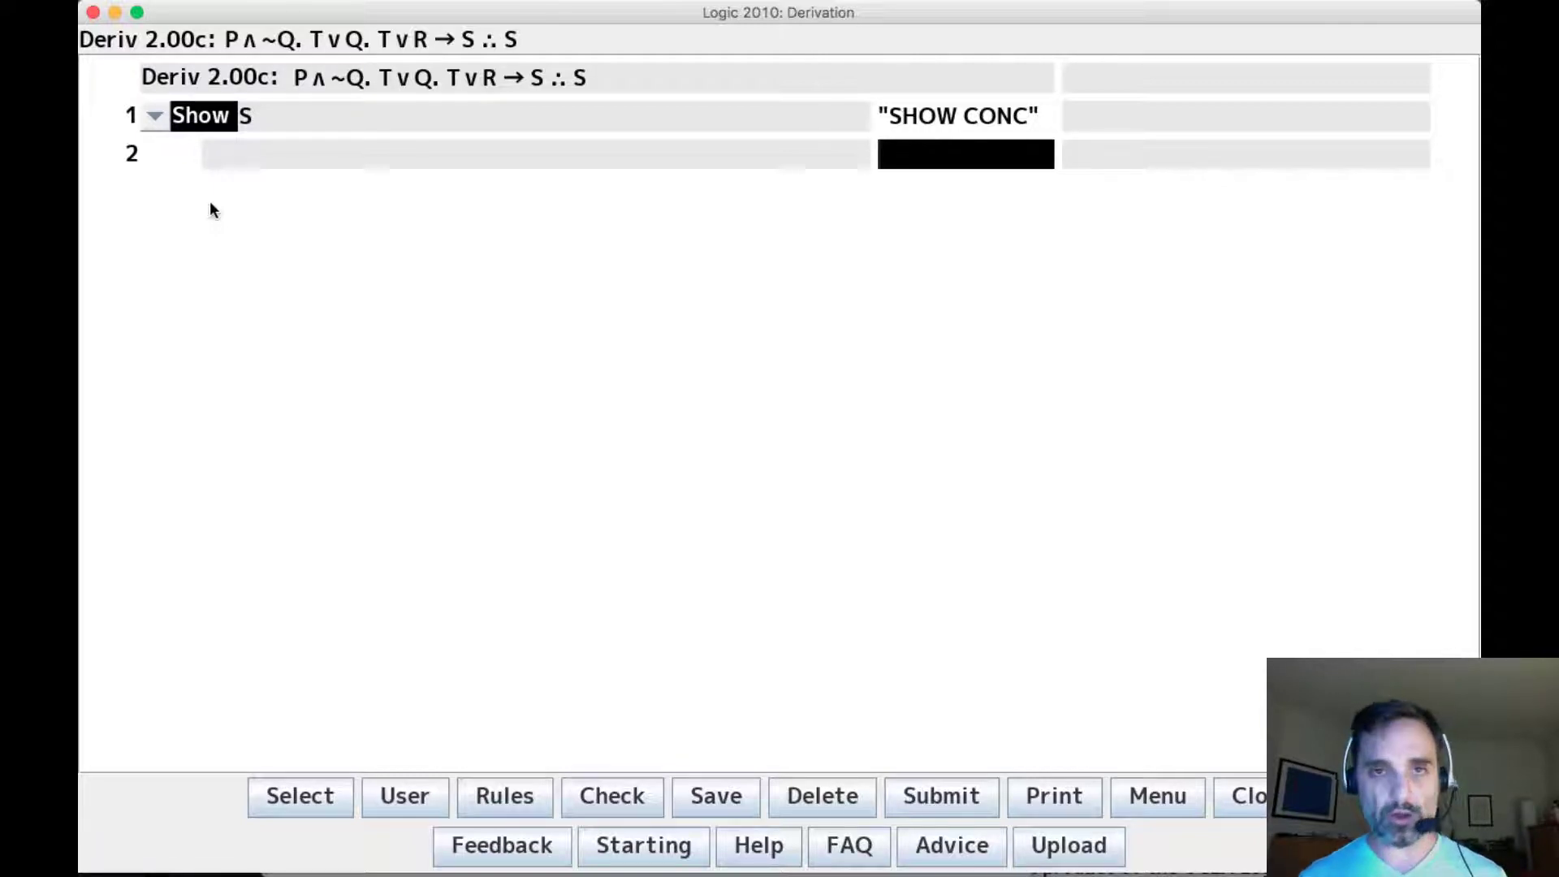
- Assume ~S by ASS ID, cite premise T∨R→S (PR3), and derive ~(T∨R) by 2 3 MT
type("ASS ID")
key("Return")
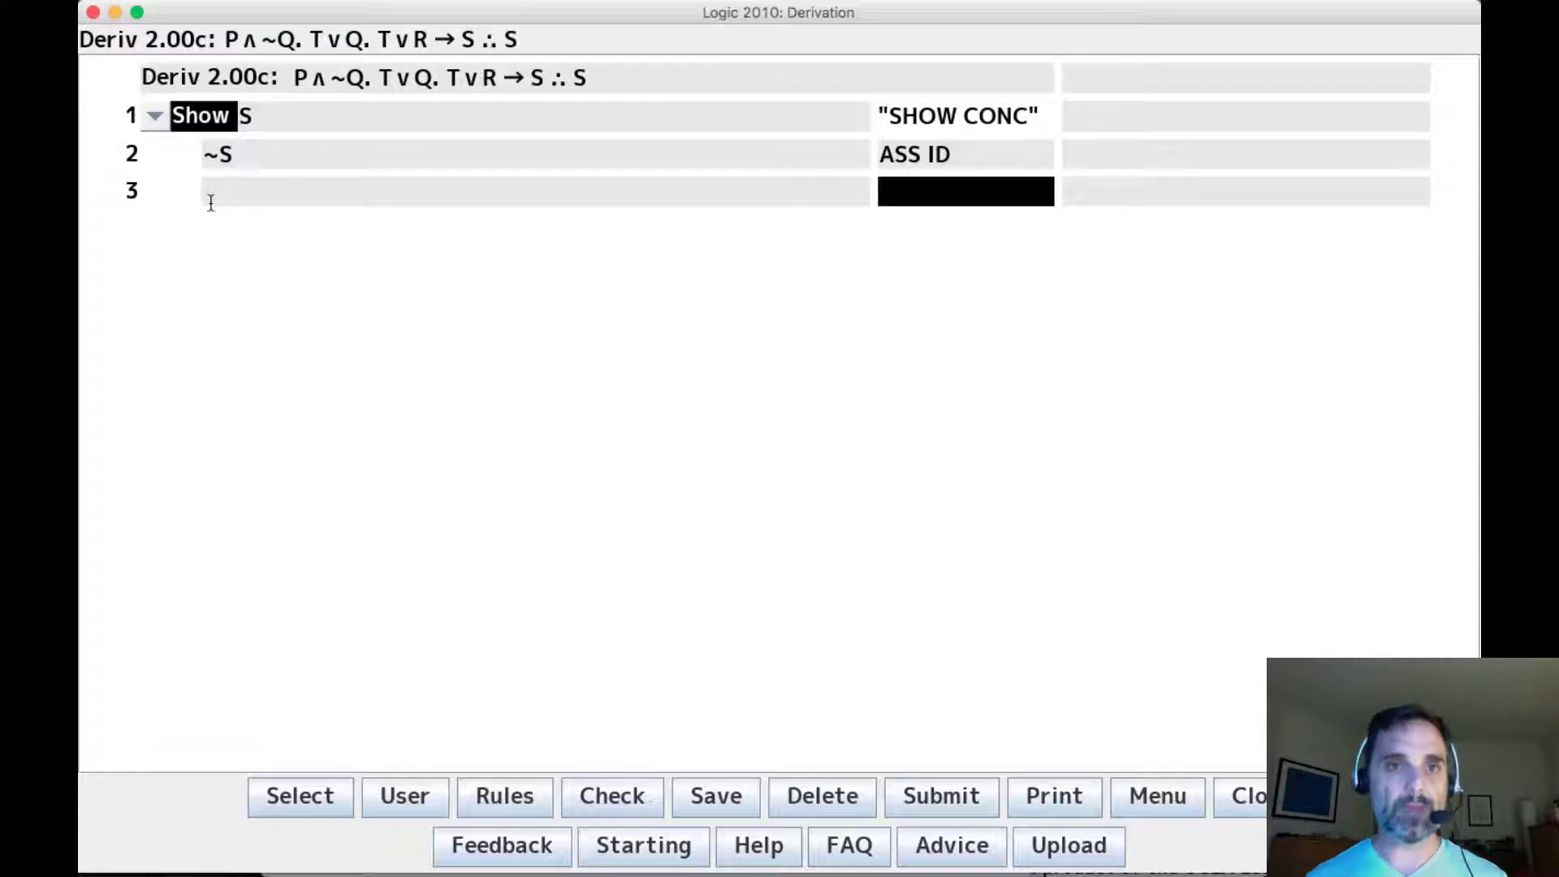
type("PR3")
key("Return")
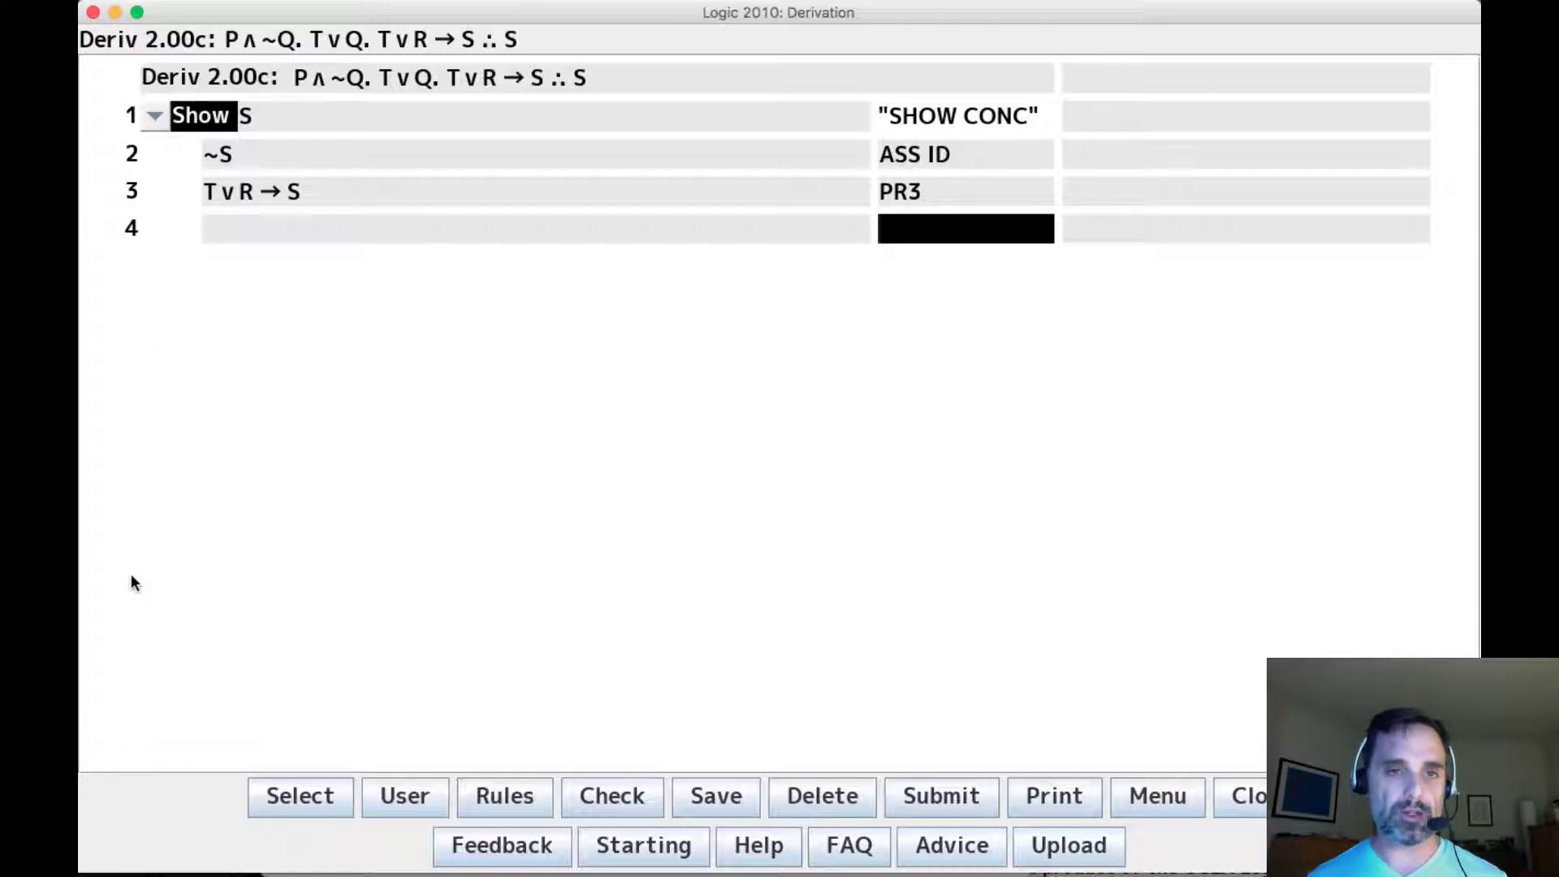
type("2 3 MT")
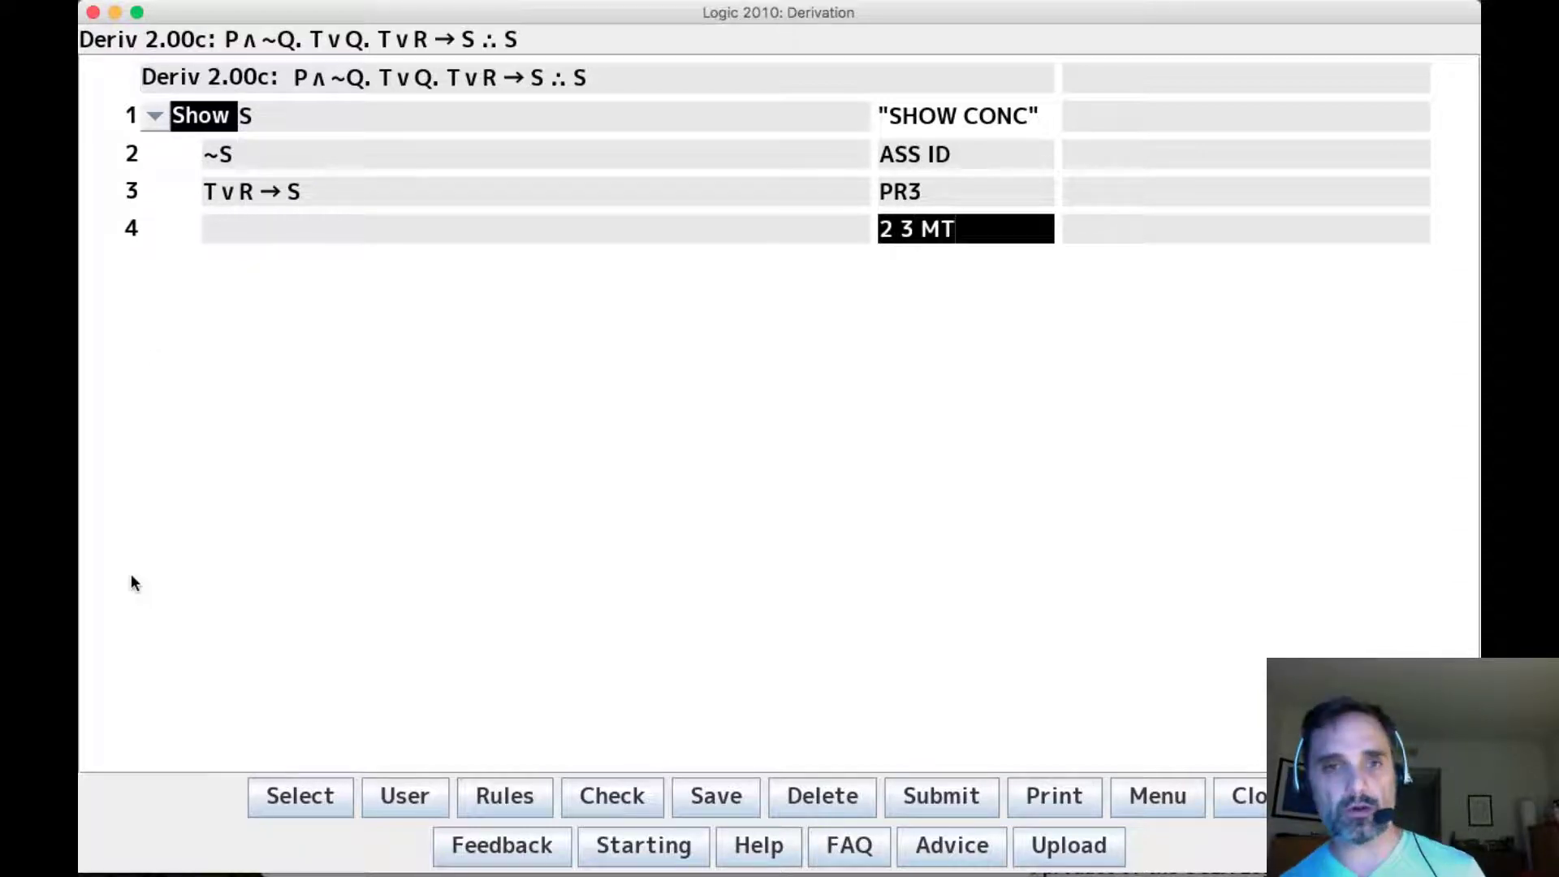
key("Return")
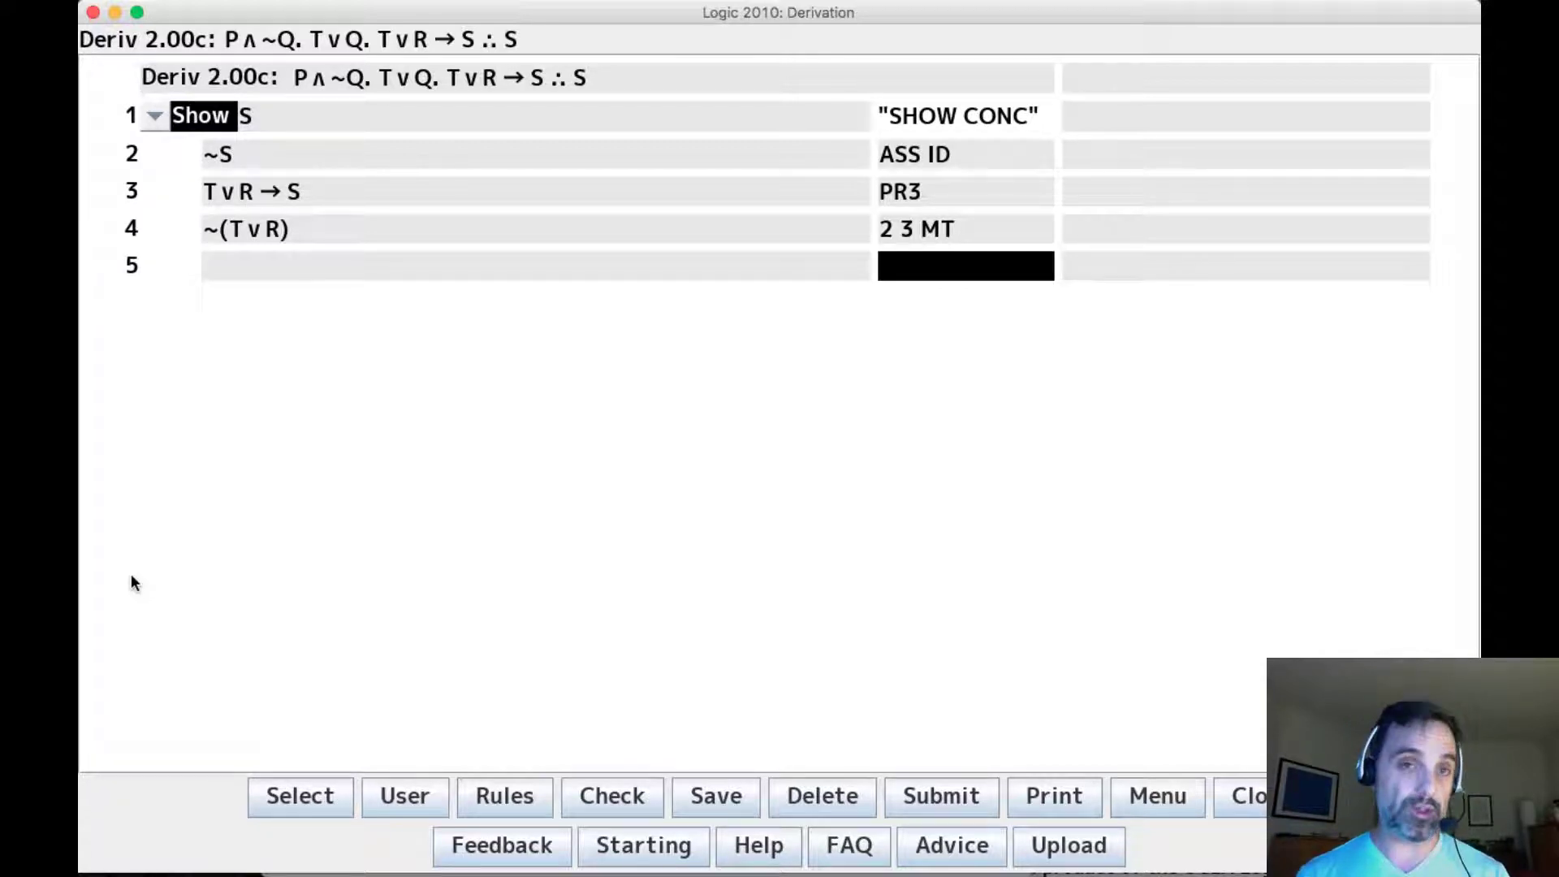
- Add Show T∨R by SHOW UNNEG 4 and assume ~(T∨R) by ASS ID
type("SHO")
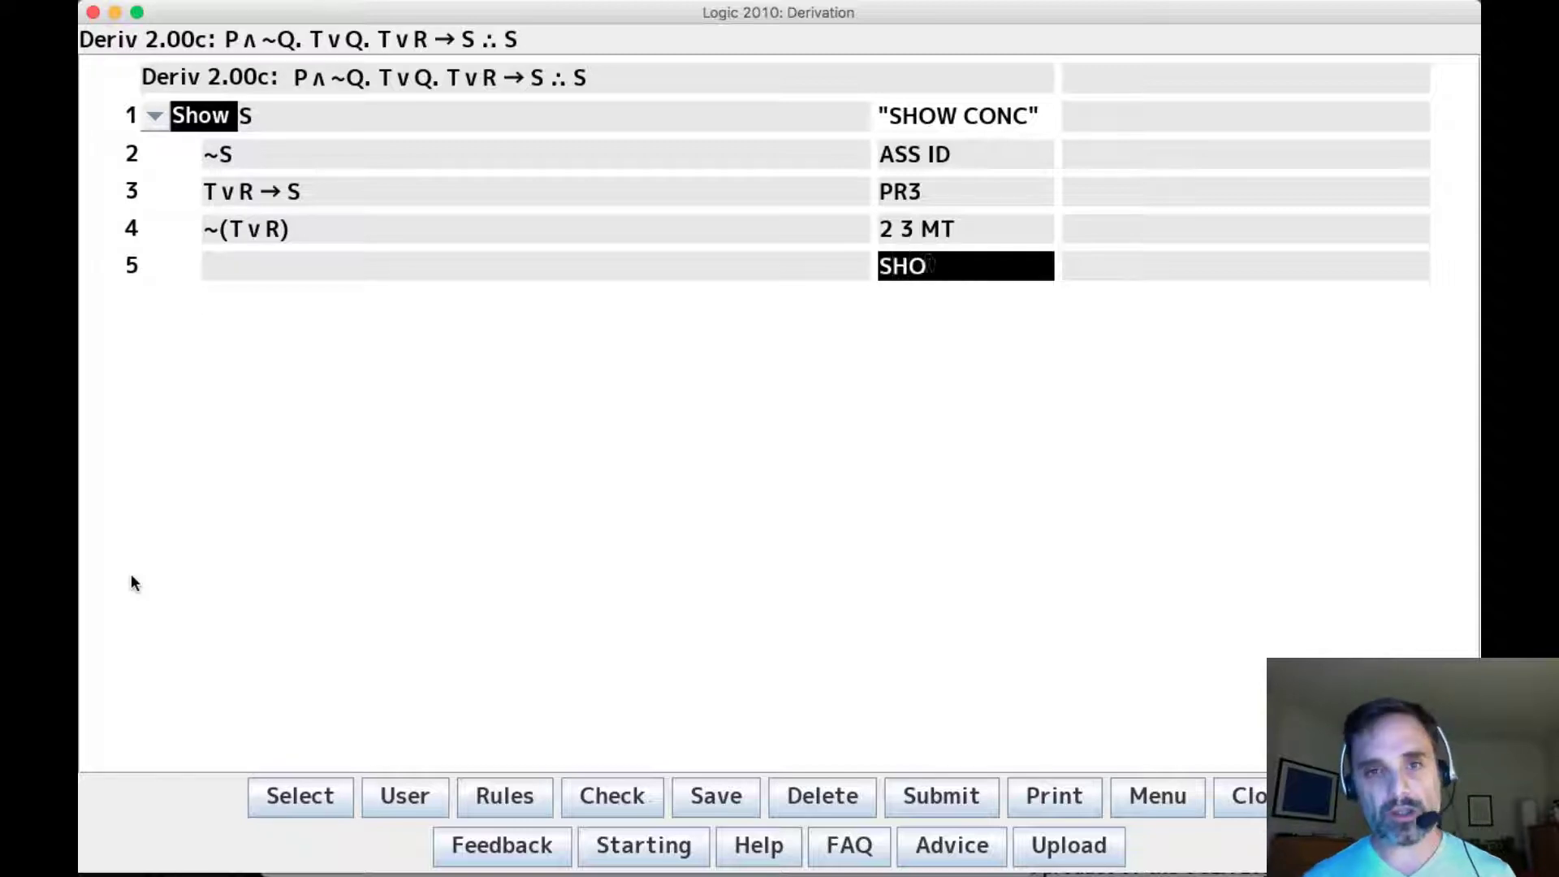
type("W UNNEG 4")
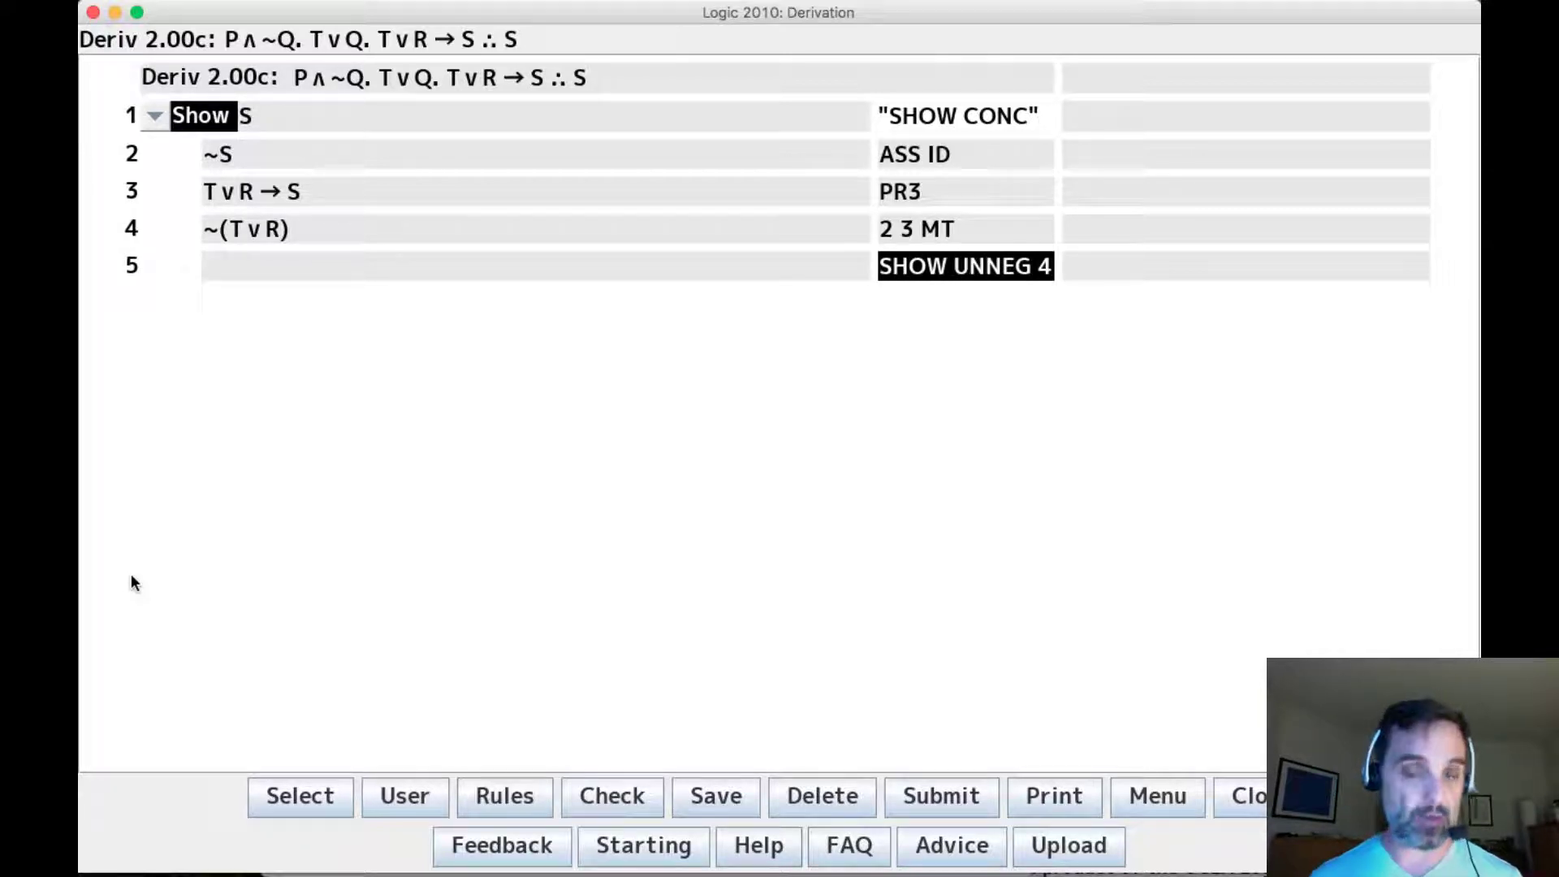
key("Return")
type("ASS ID")
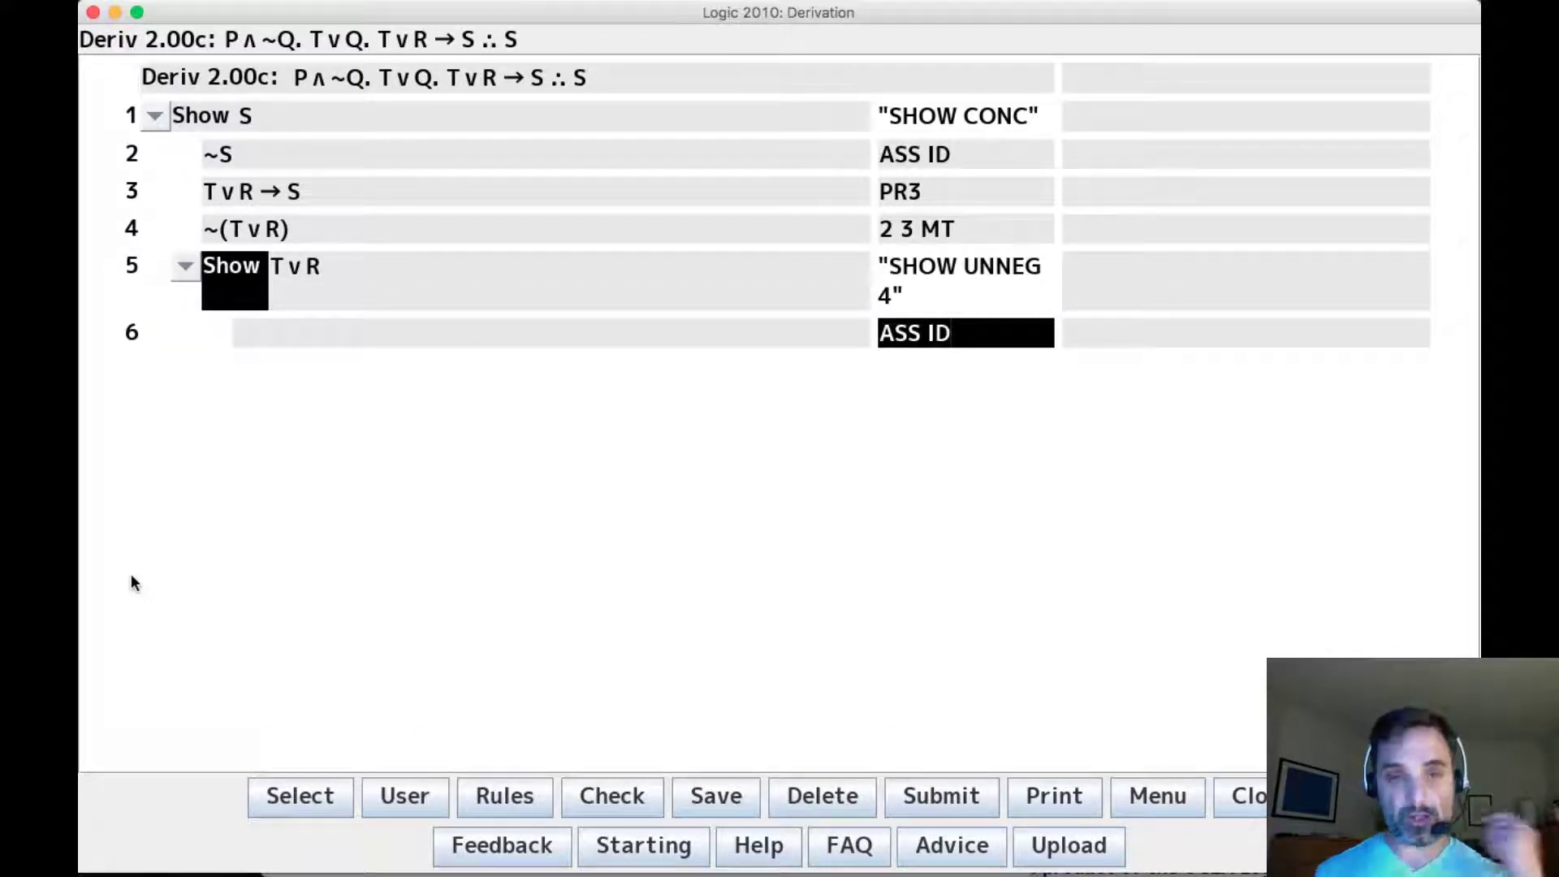
key("Return")
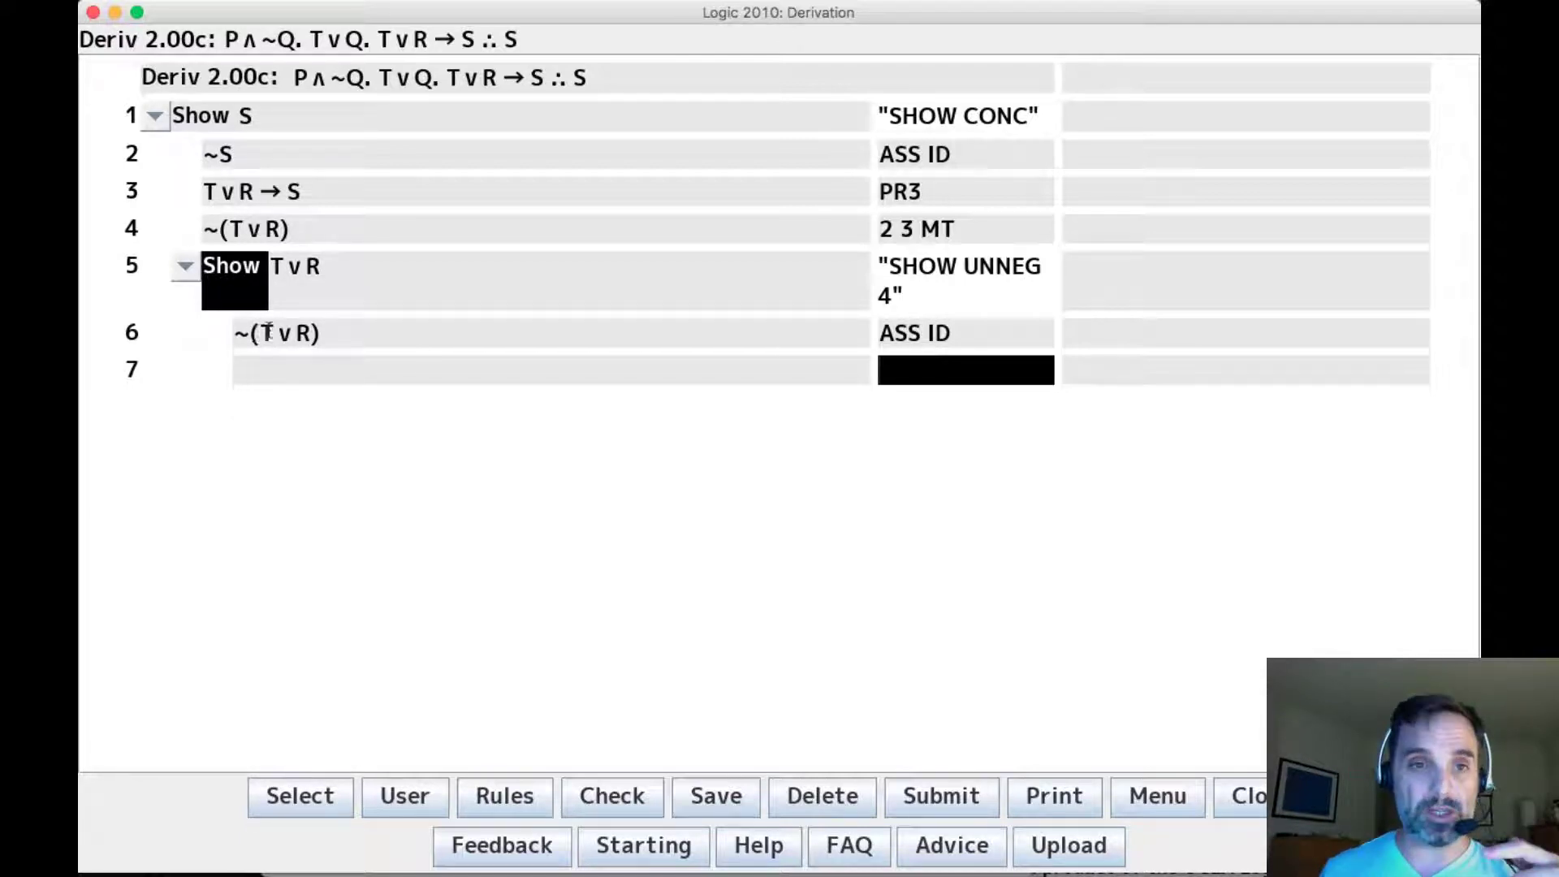
- Select T∨R on line 5 and remove the blank and assumption lines below it
left_click_drag(243, 265, 324, 251)
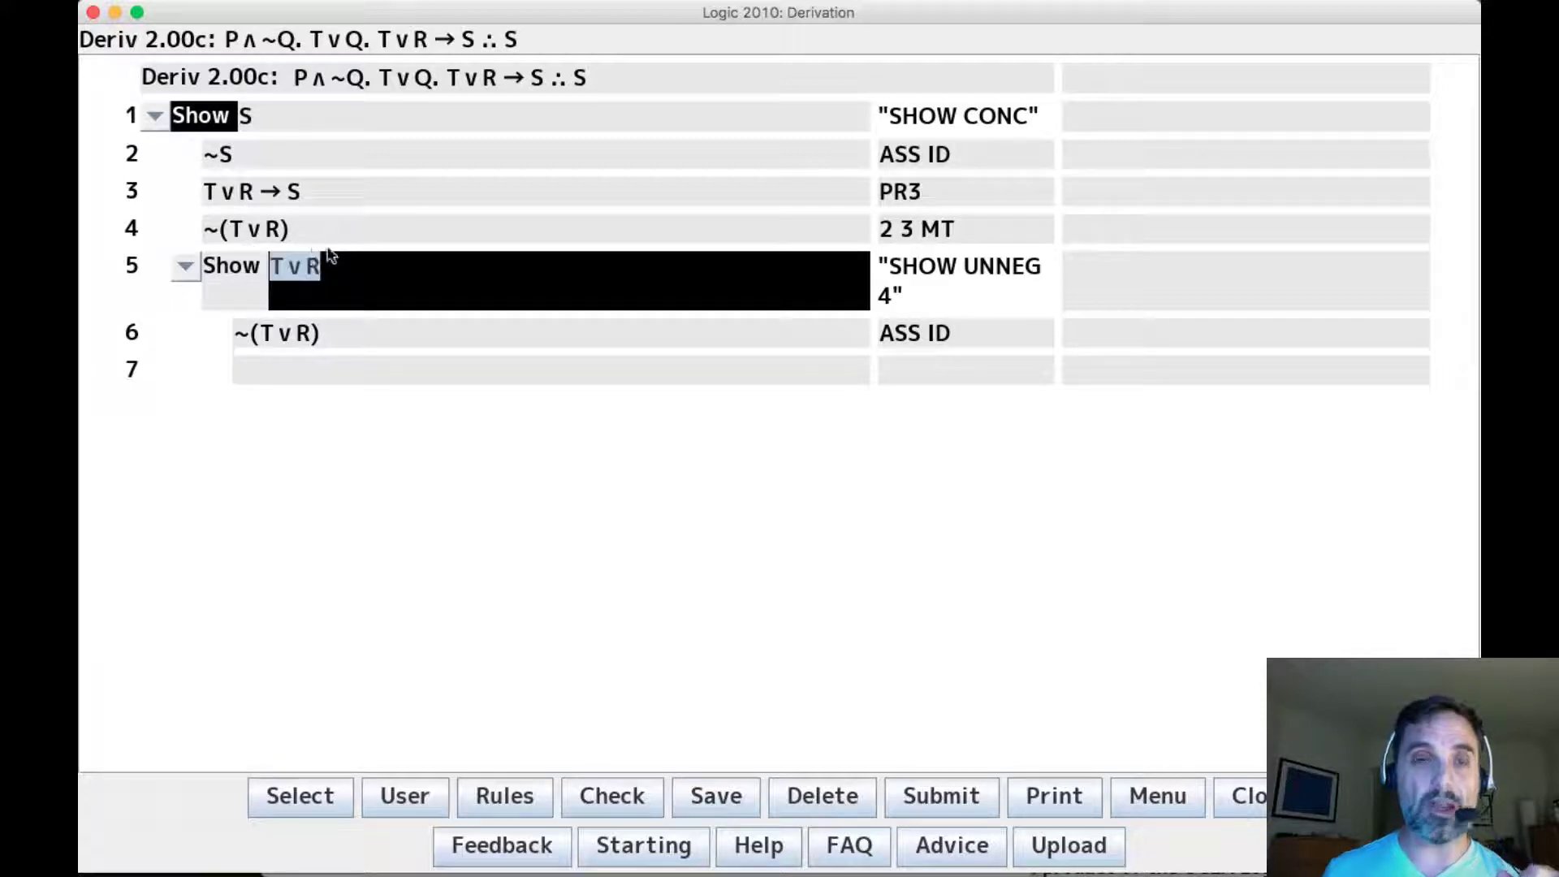
left_click_drag(279, 126, 236, 115)
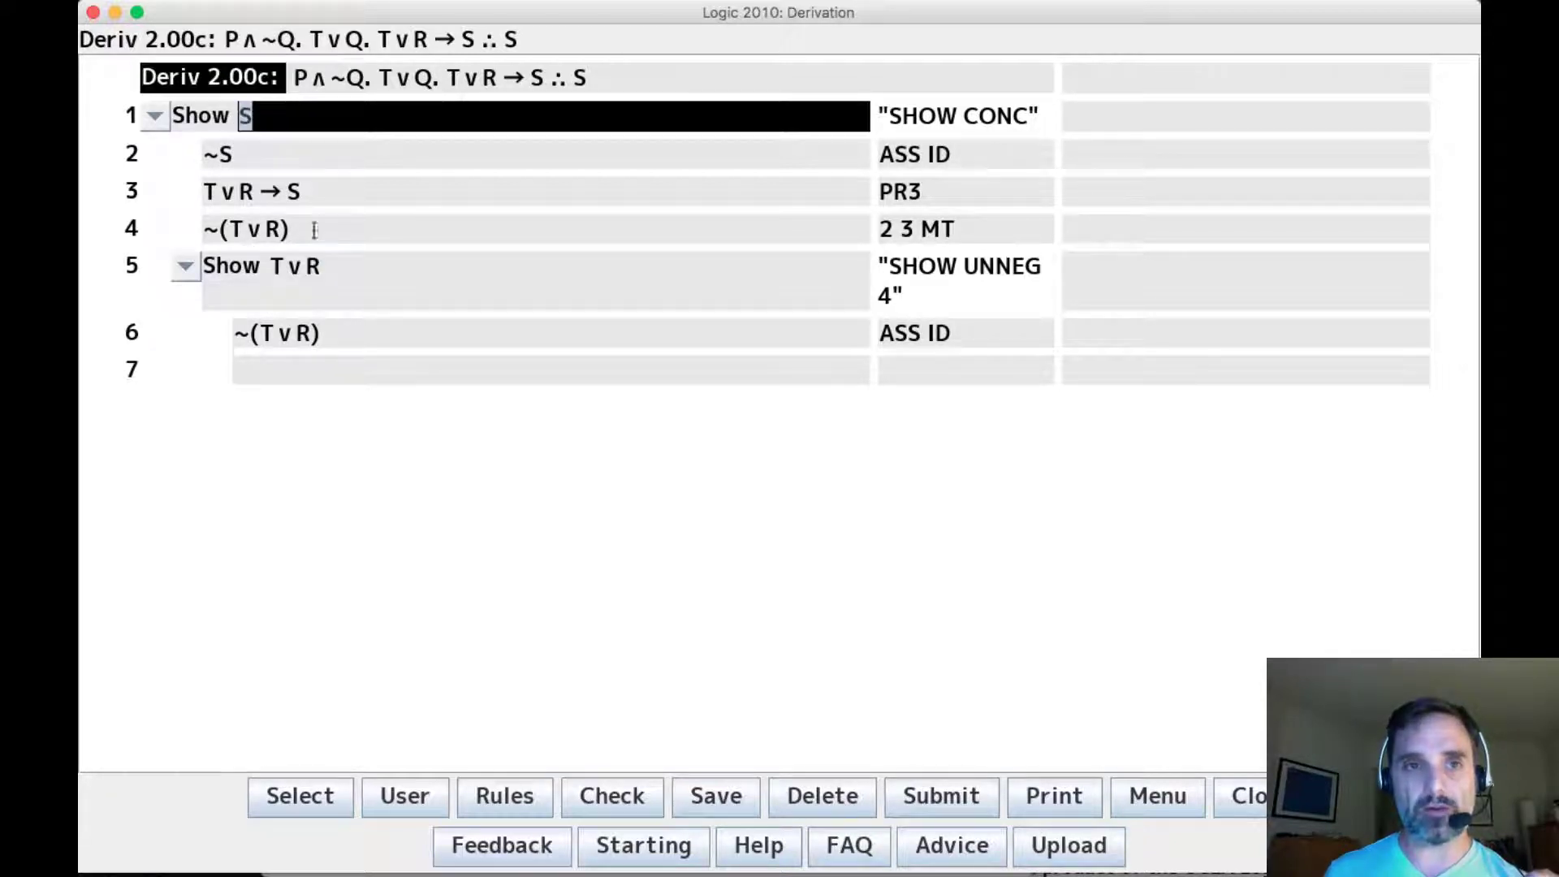
left_click(349, 272)
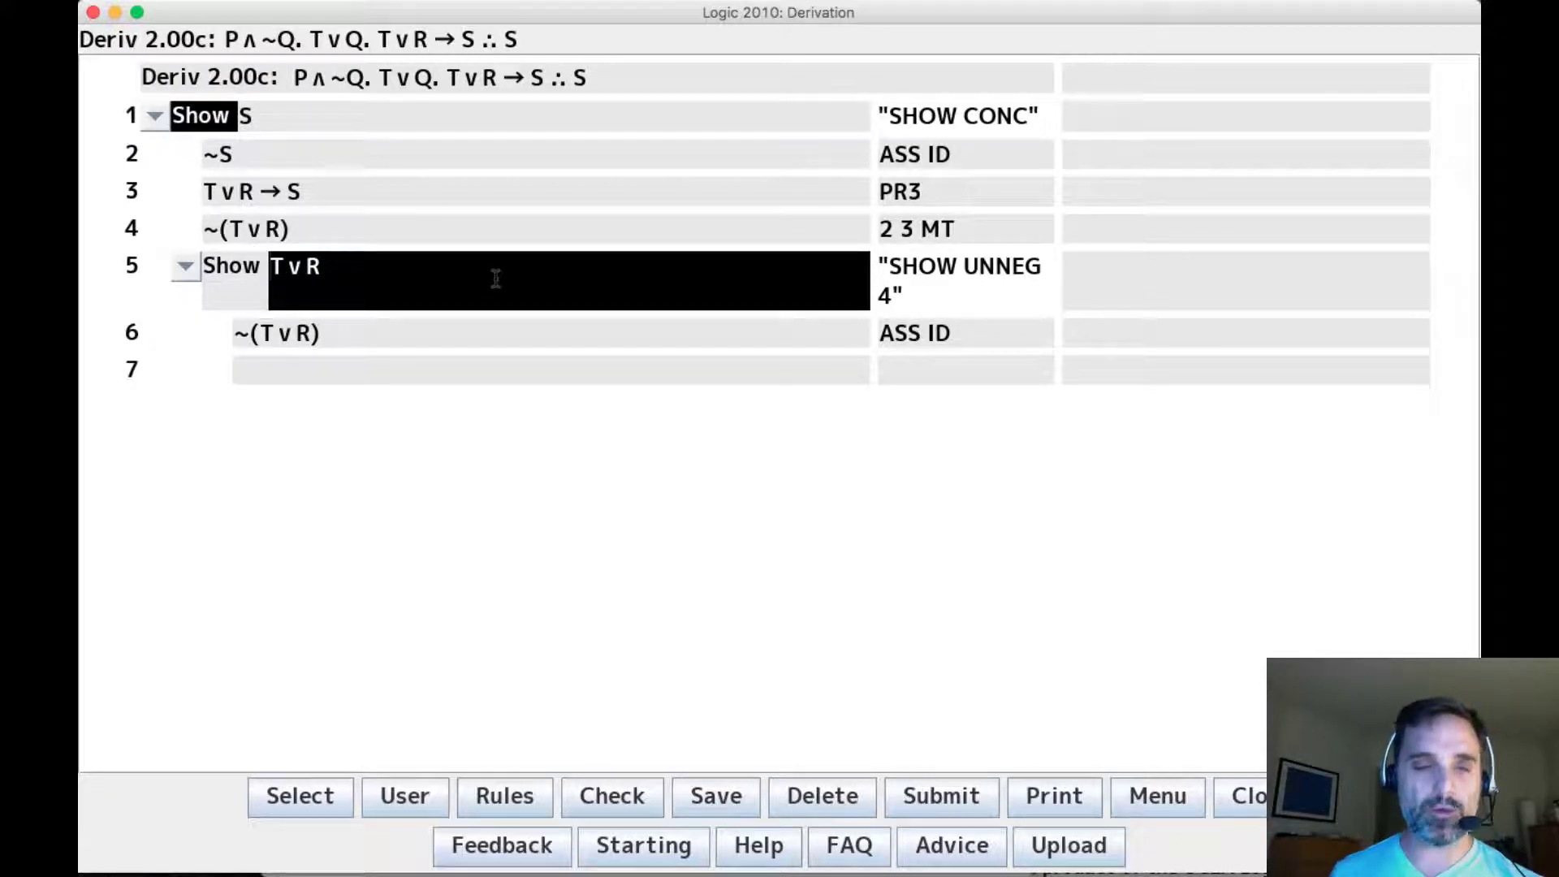
left_click_drag(436, 274, 164, 261)
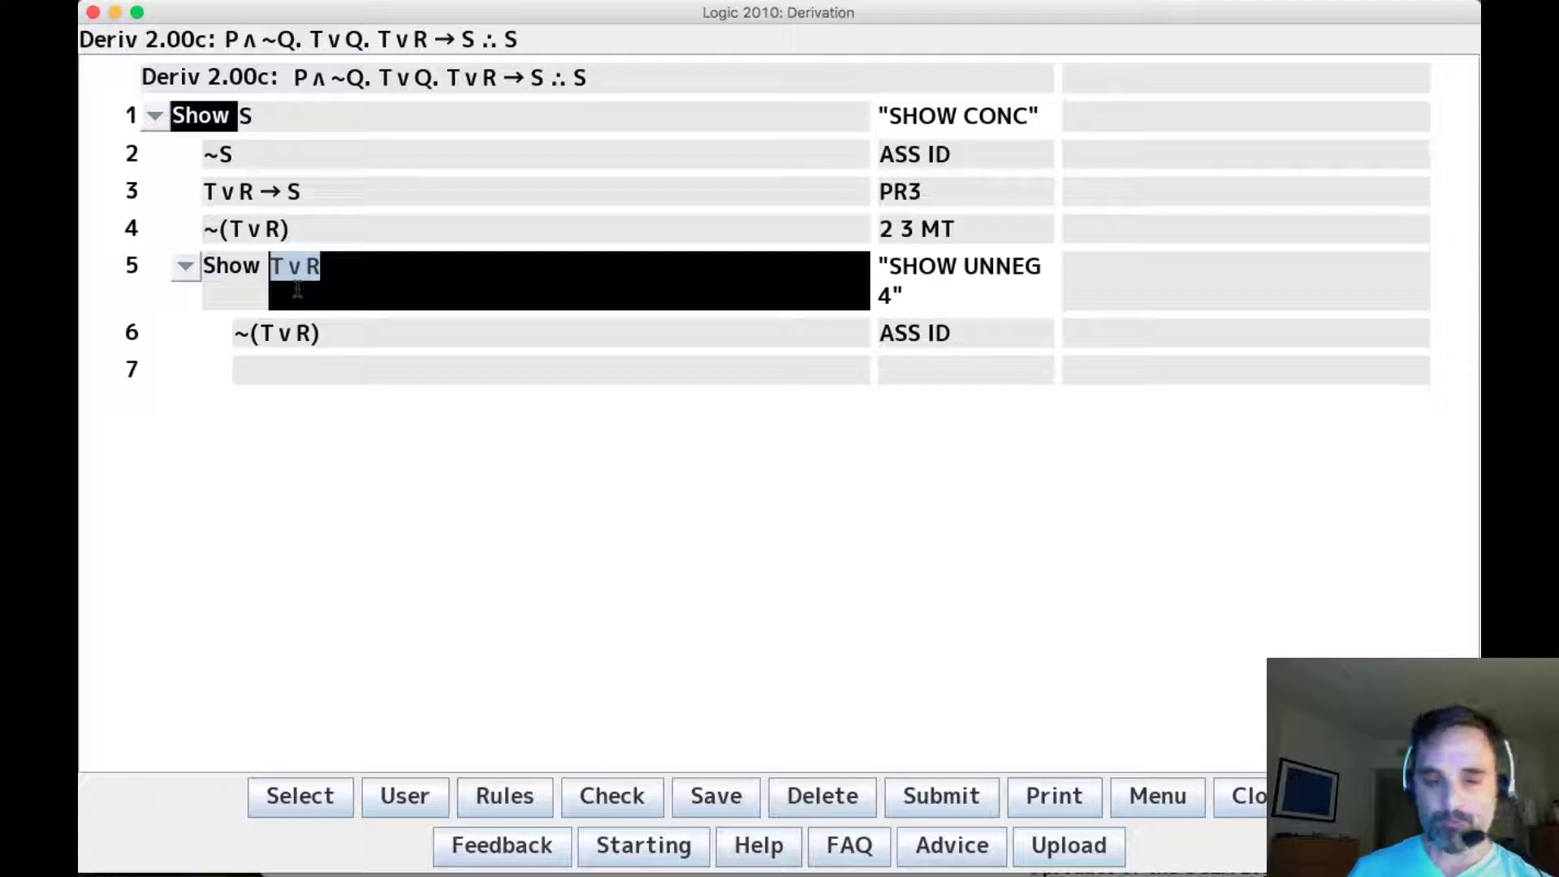
key("Down")
key("Down")
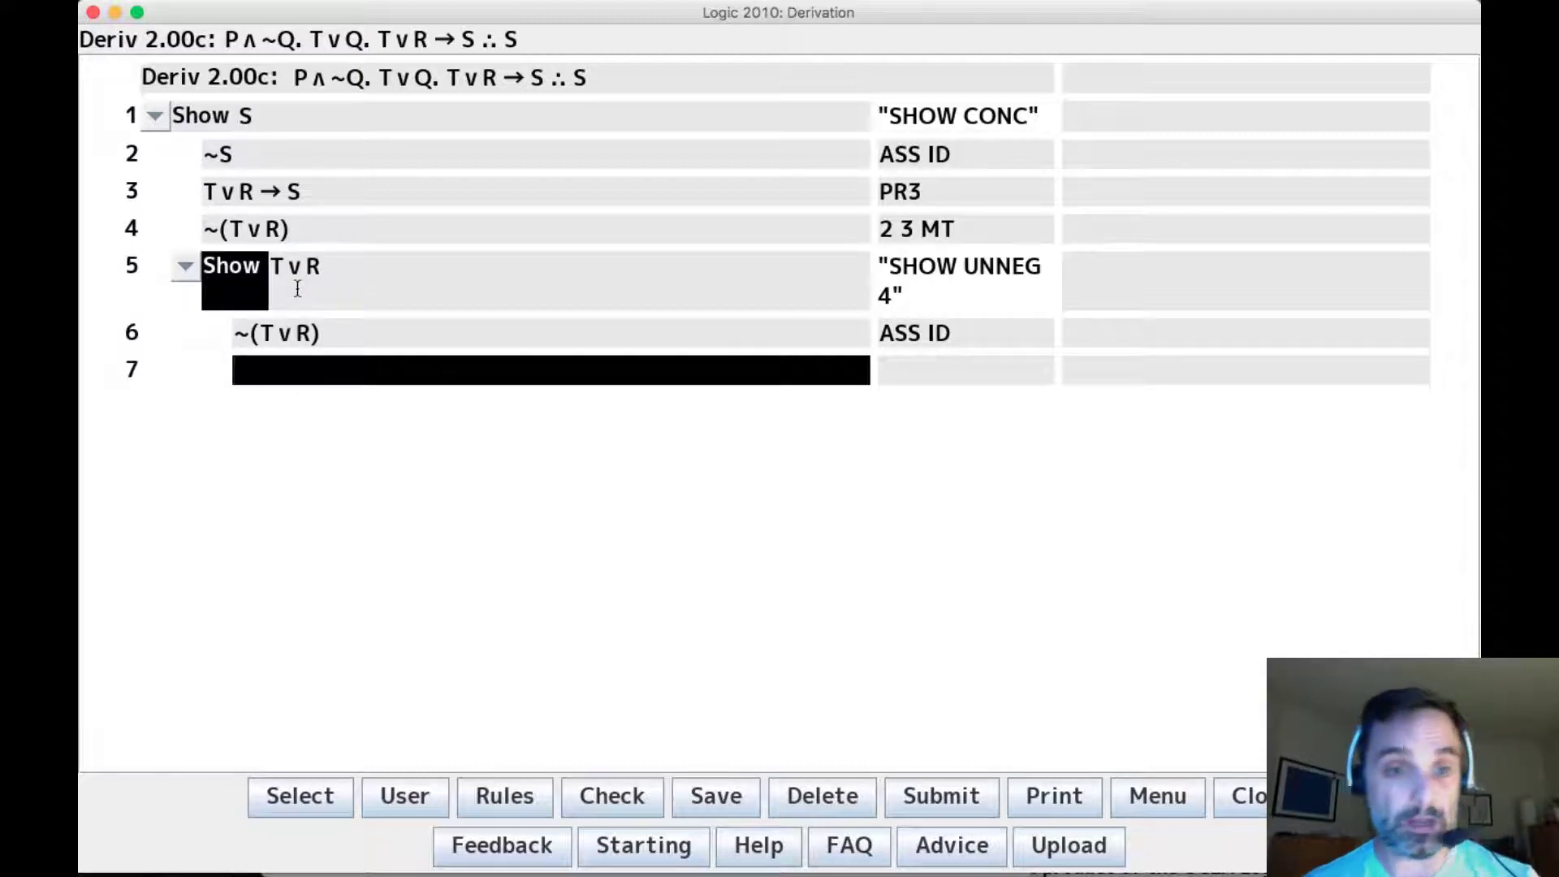
key("Up")
key("Up")
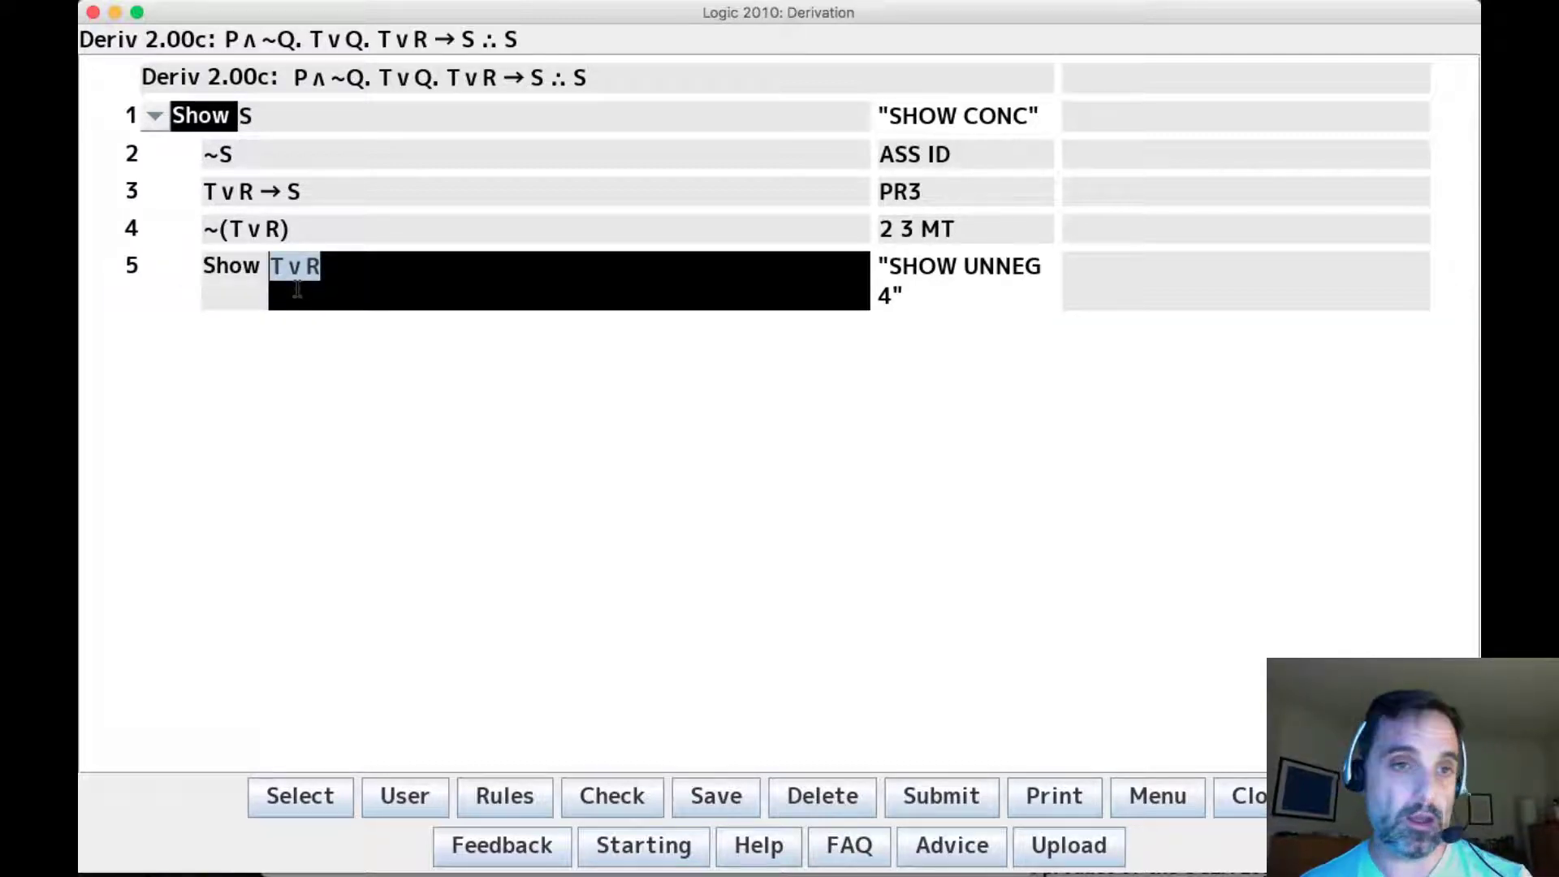
- Delete lines 5 back to 2, keeping only Show S, and start a new line 2
key("Up")
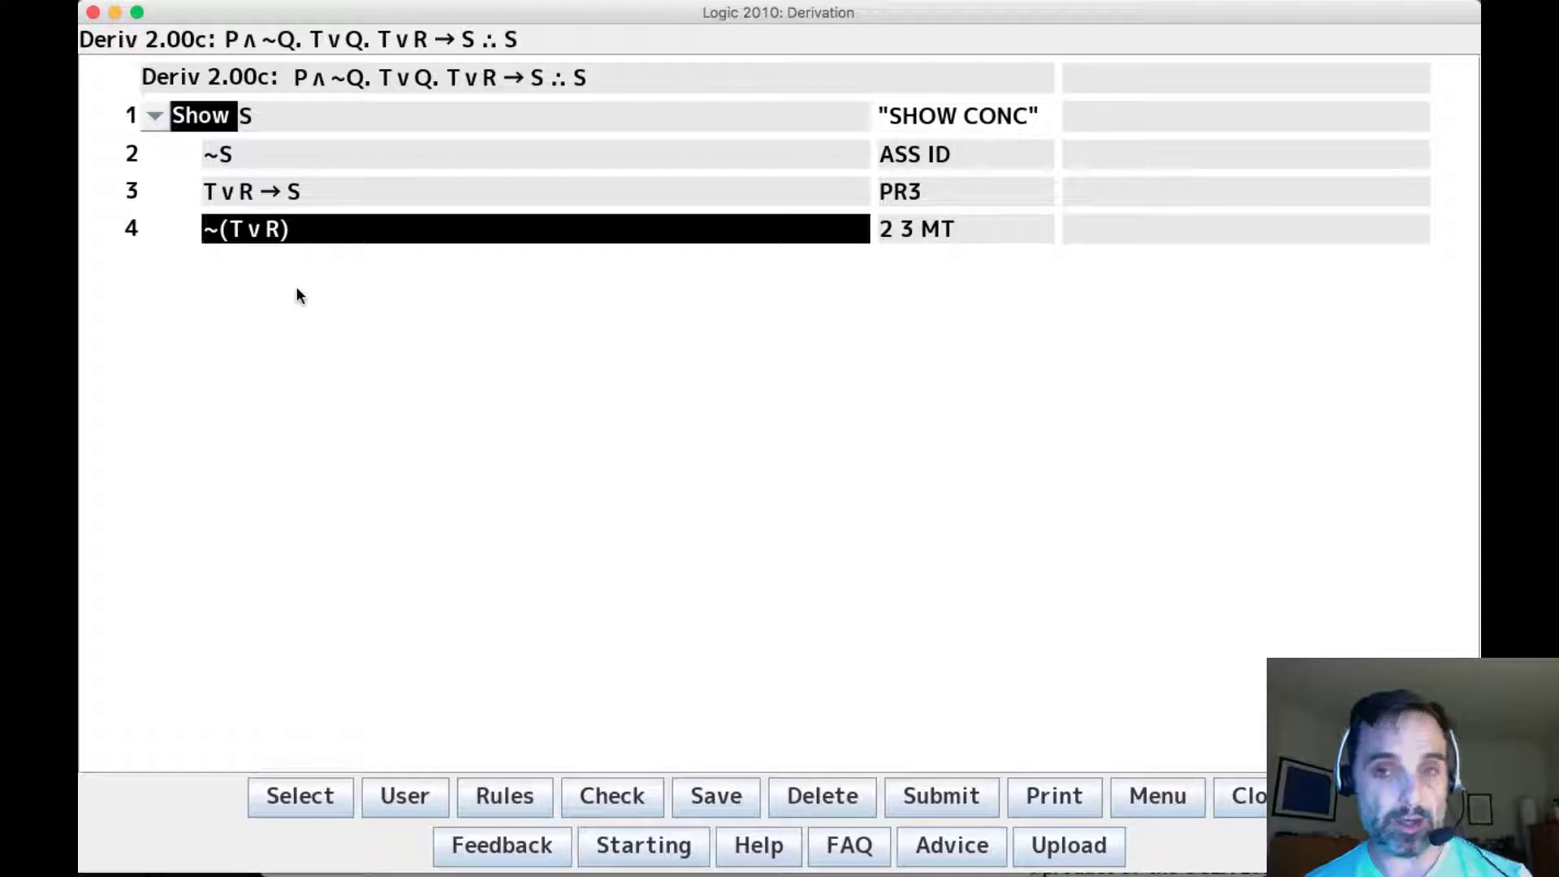
key("Up")
key("Up")
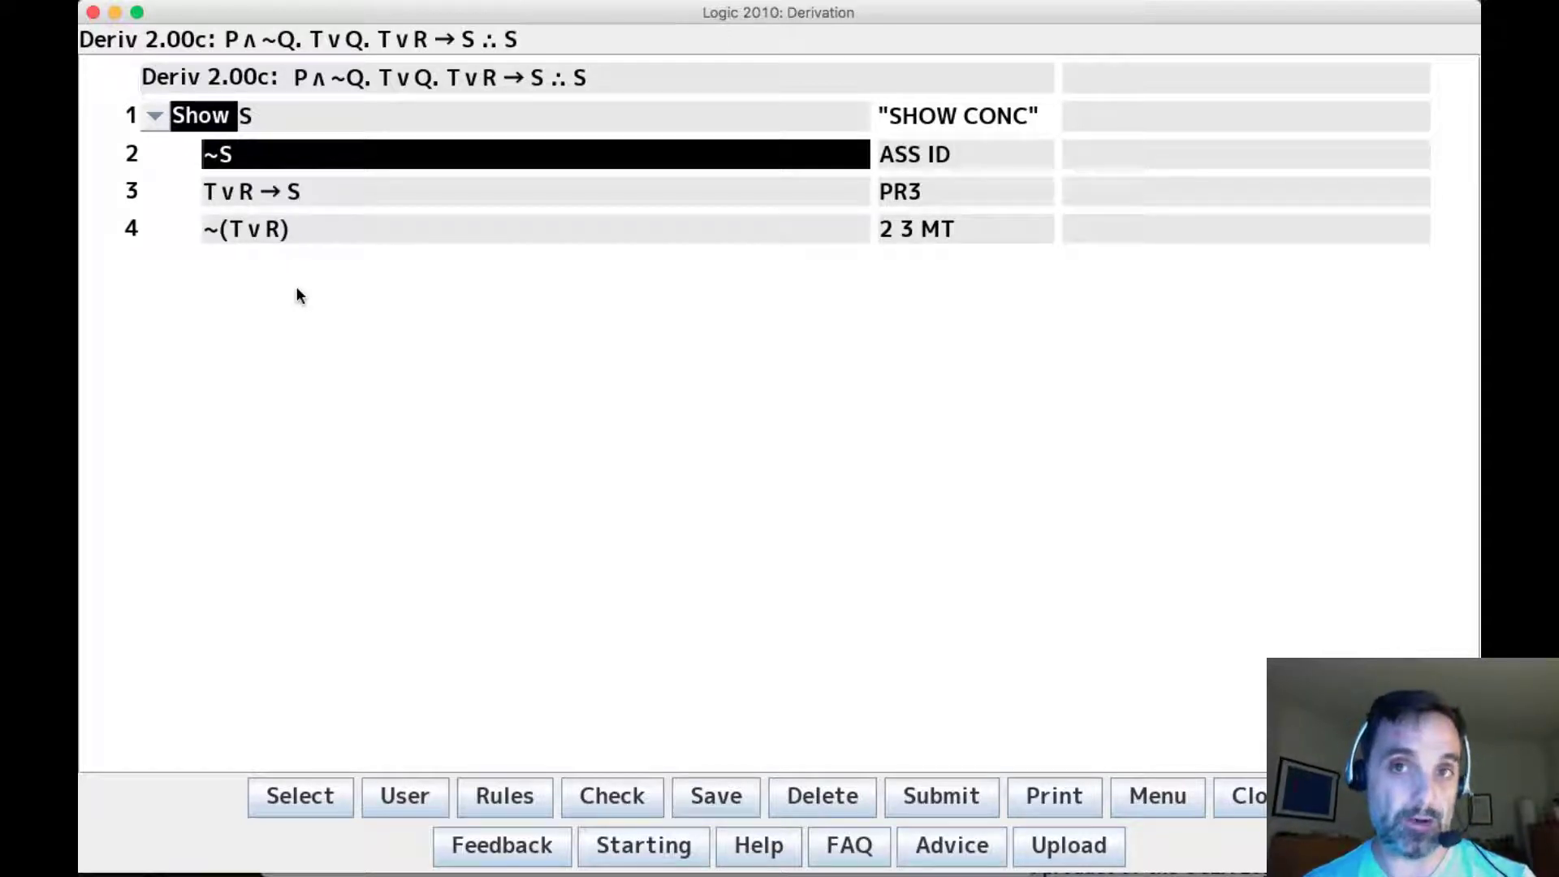
key("Up")
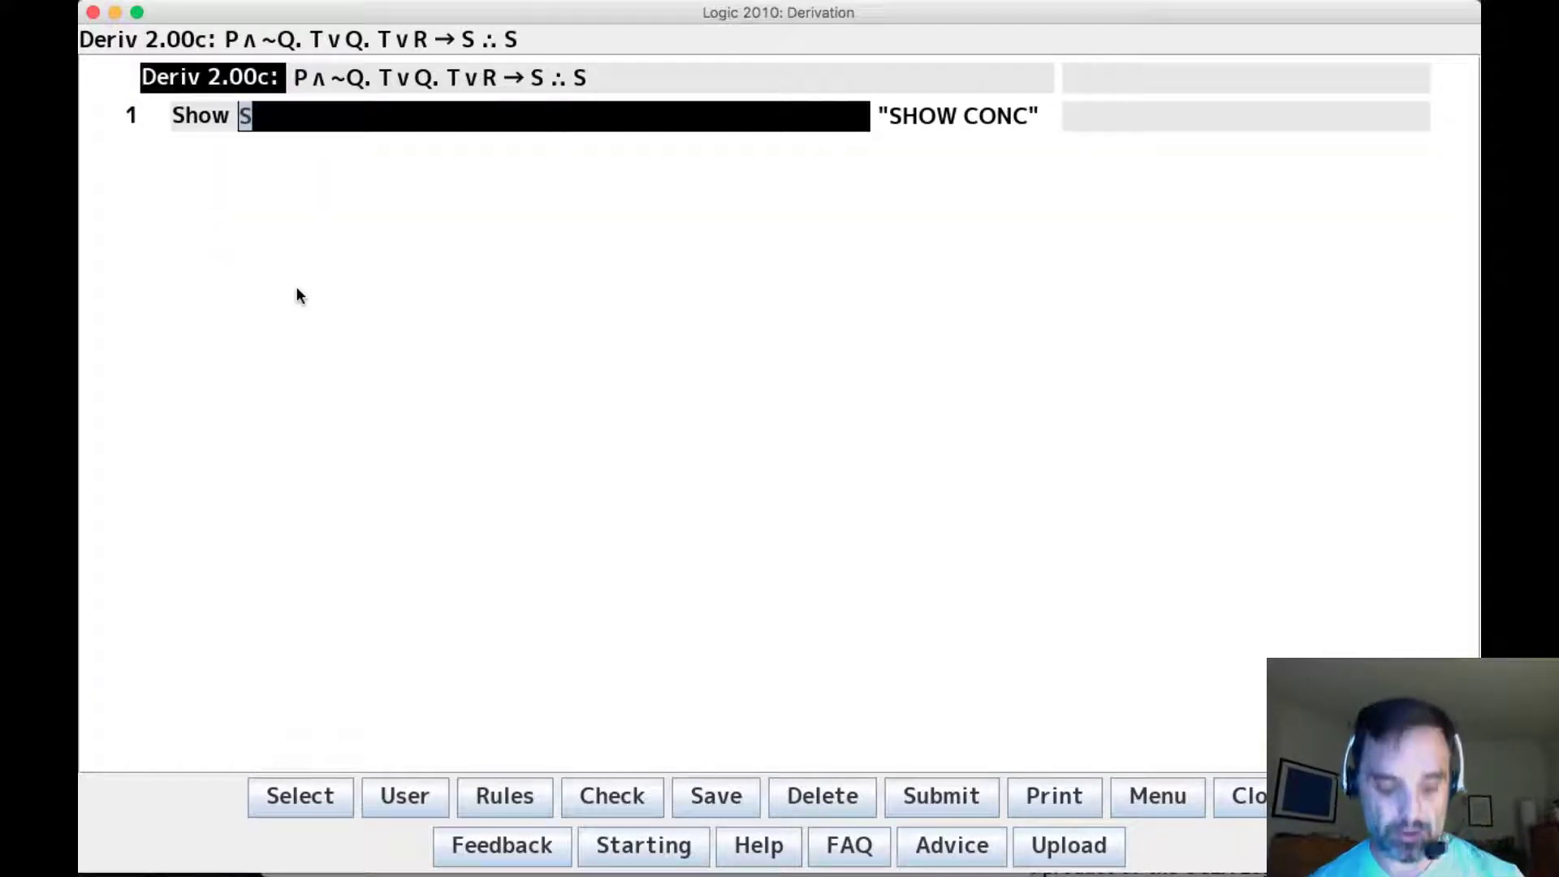
key("Return")
- Enter premises P∧~Q, T∨Q and T∨R→S as PR1, PR2 and PR3 on lines 2–4
type("PR")
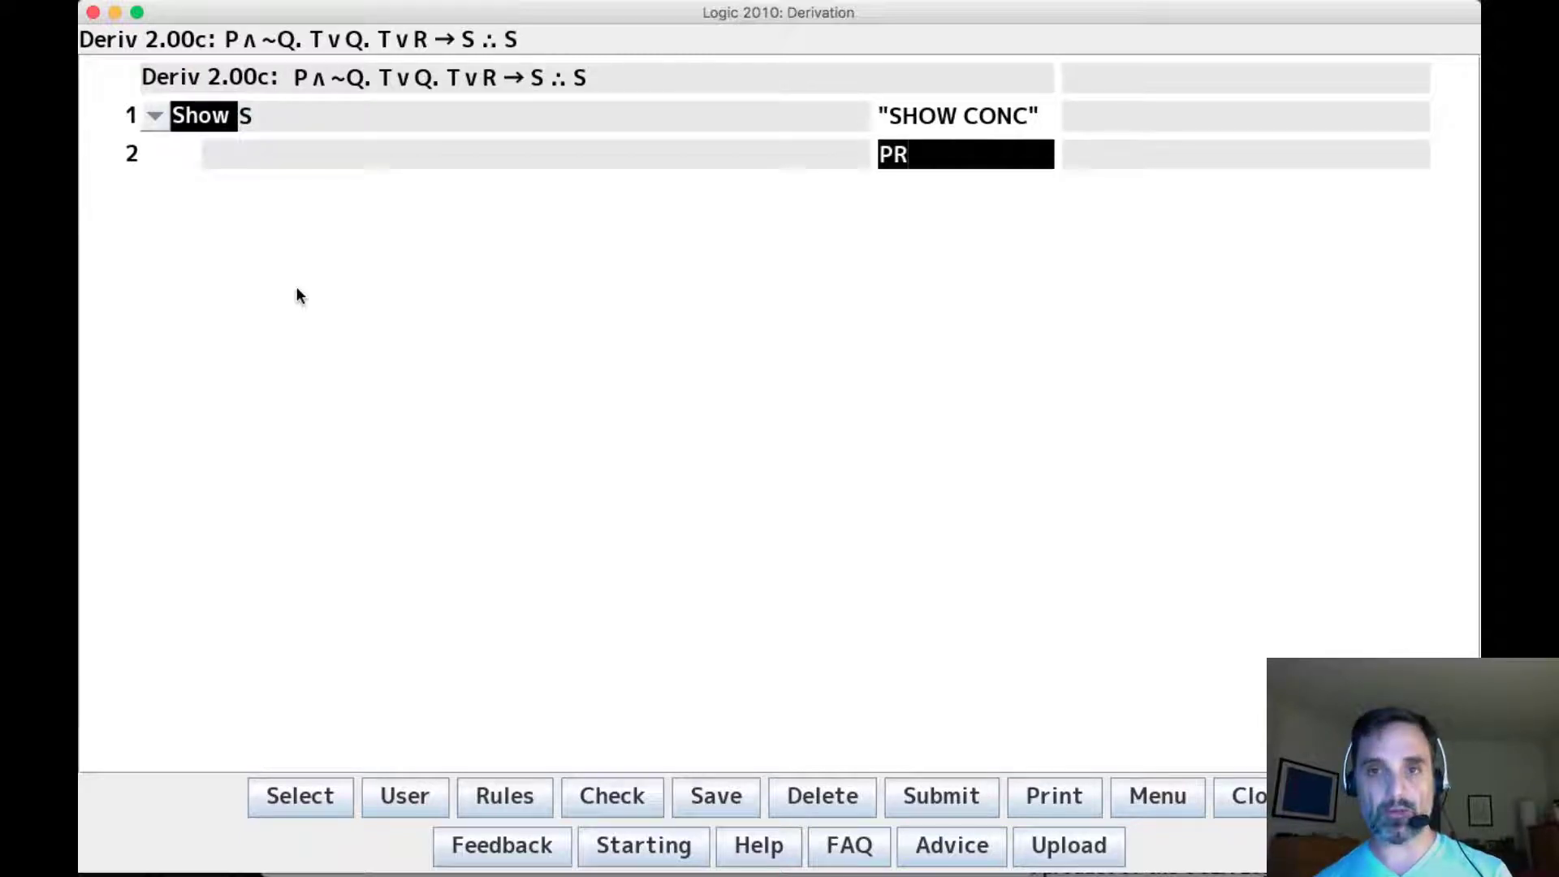
type("1")
key("Return")
type("PR2")
key("Return")
type("PR3")
key("Return")
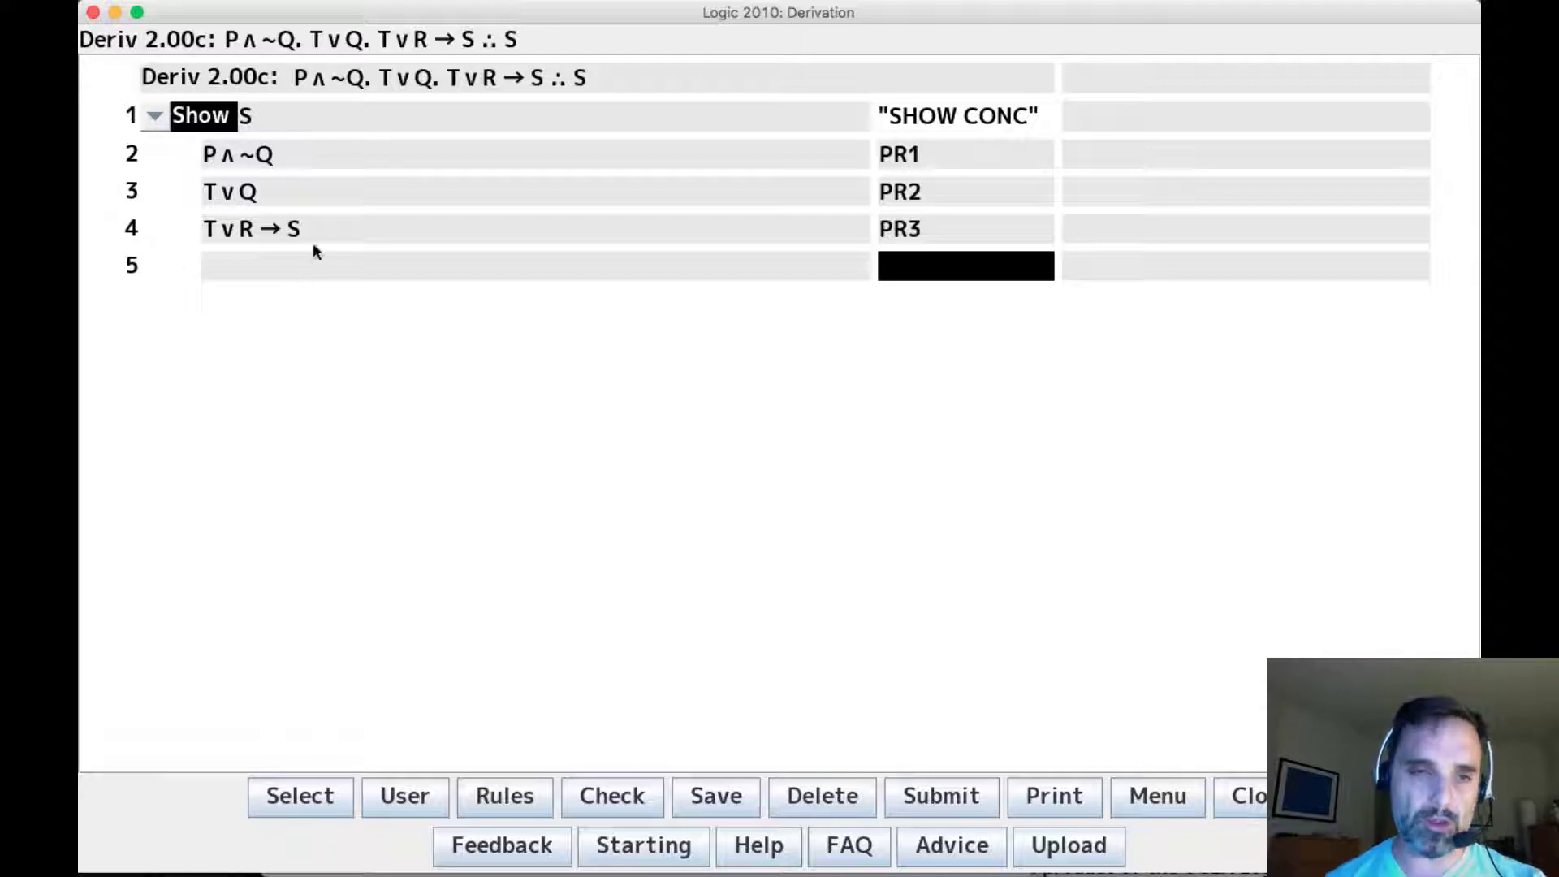
left_click(314, 218)
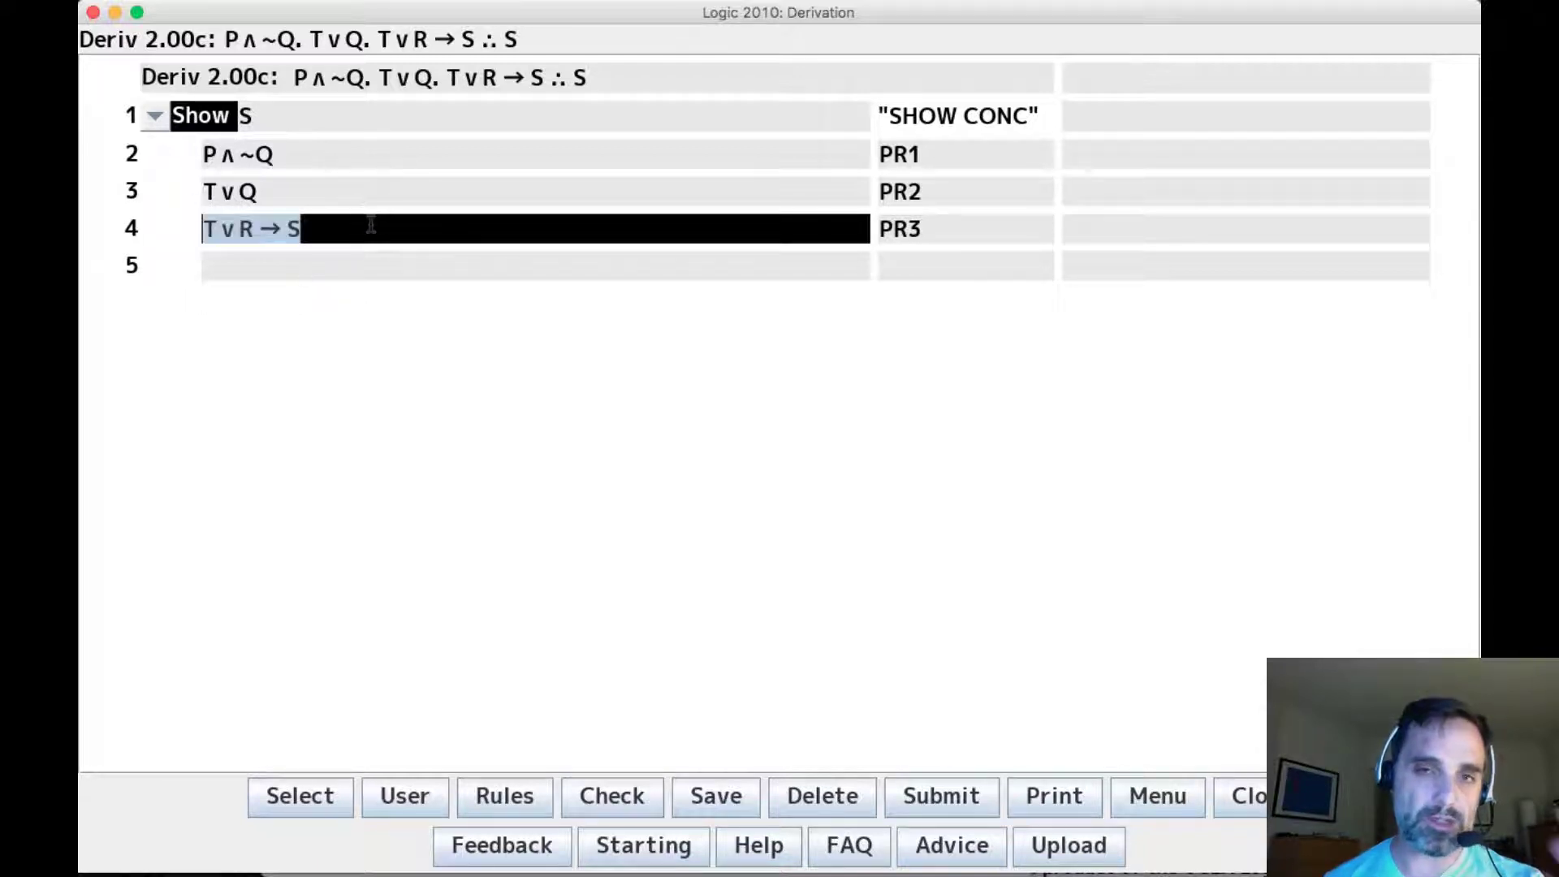
left_click_drag(254, 229, 183, 234)
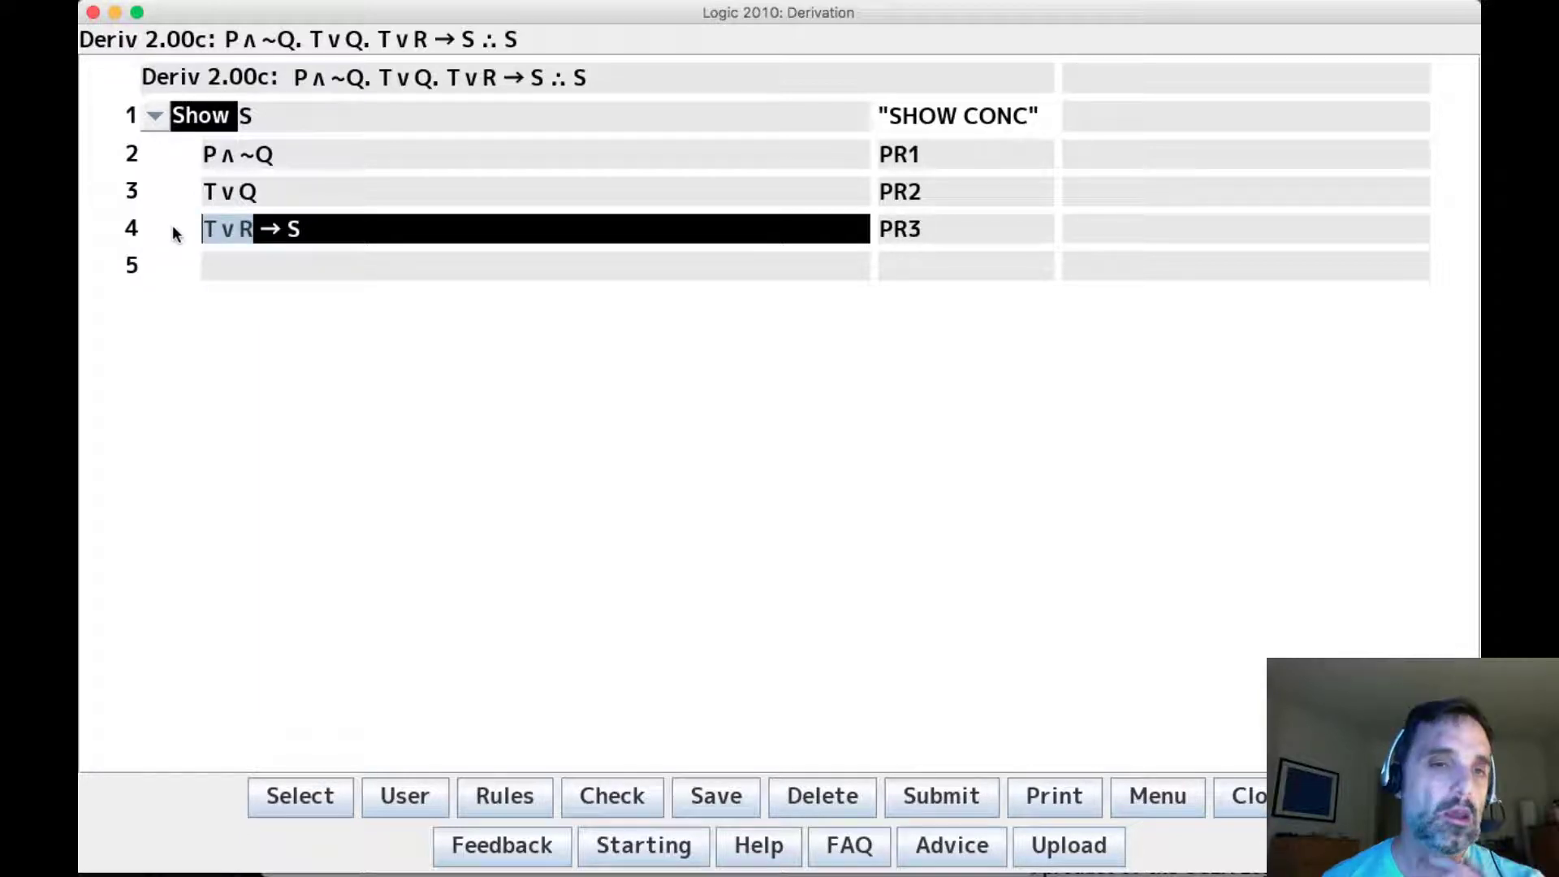
left_click_drag(253, 230, 203, 233)
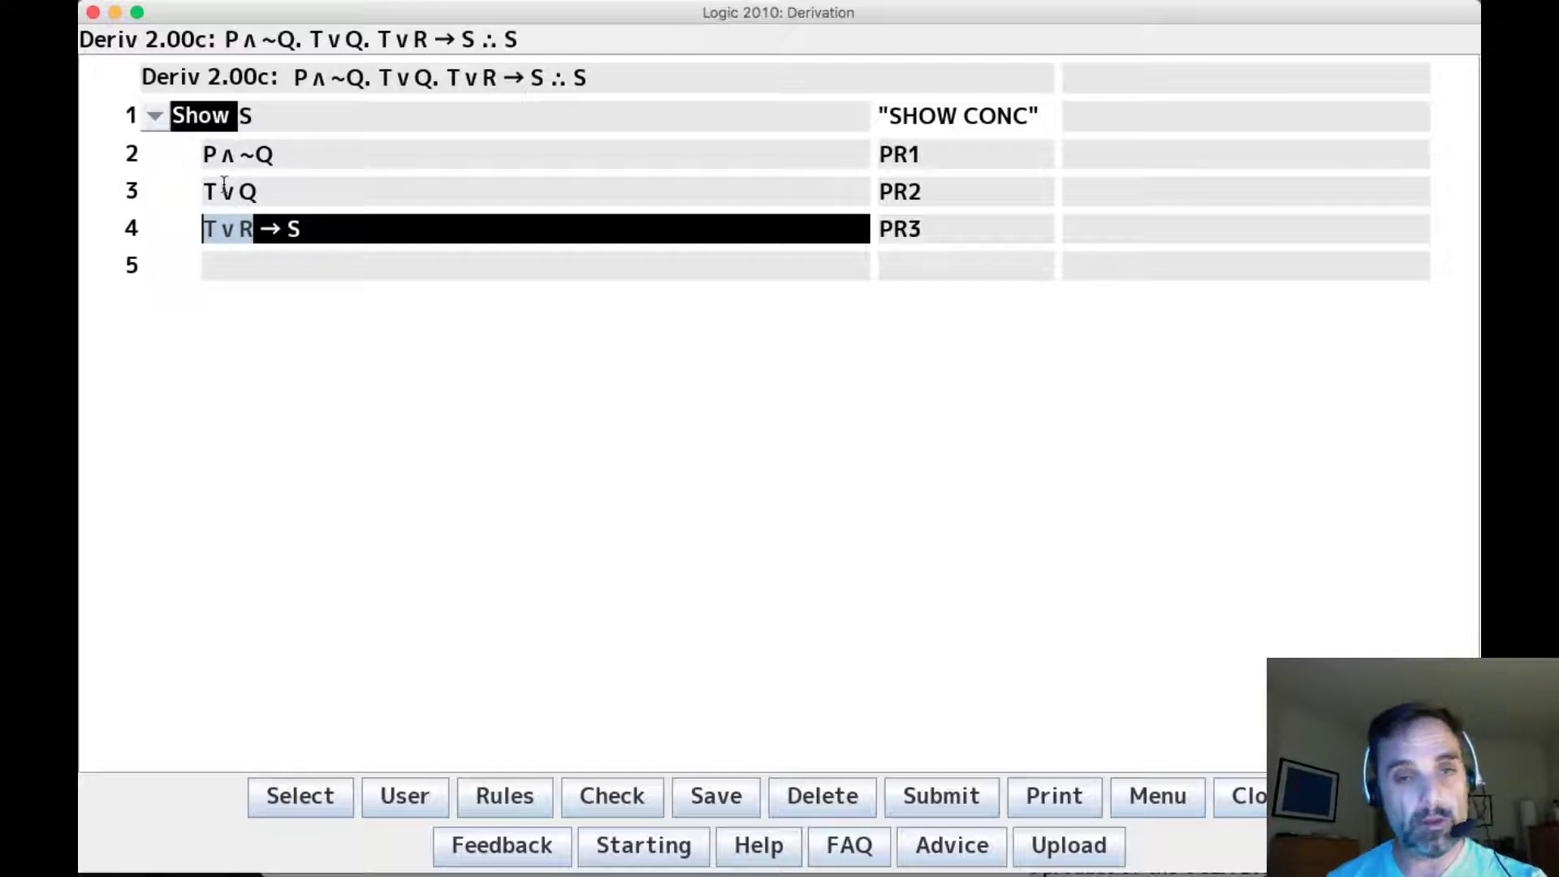
left_click(286, 232)
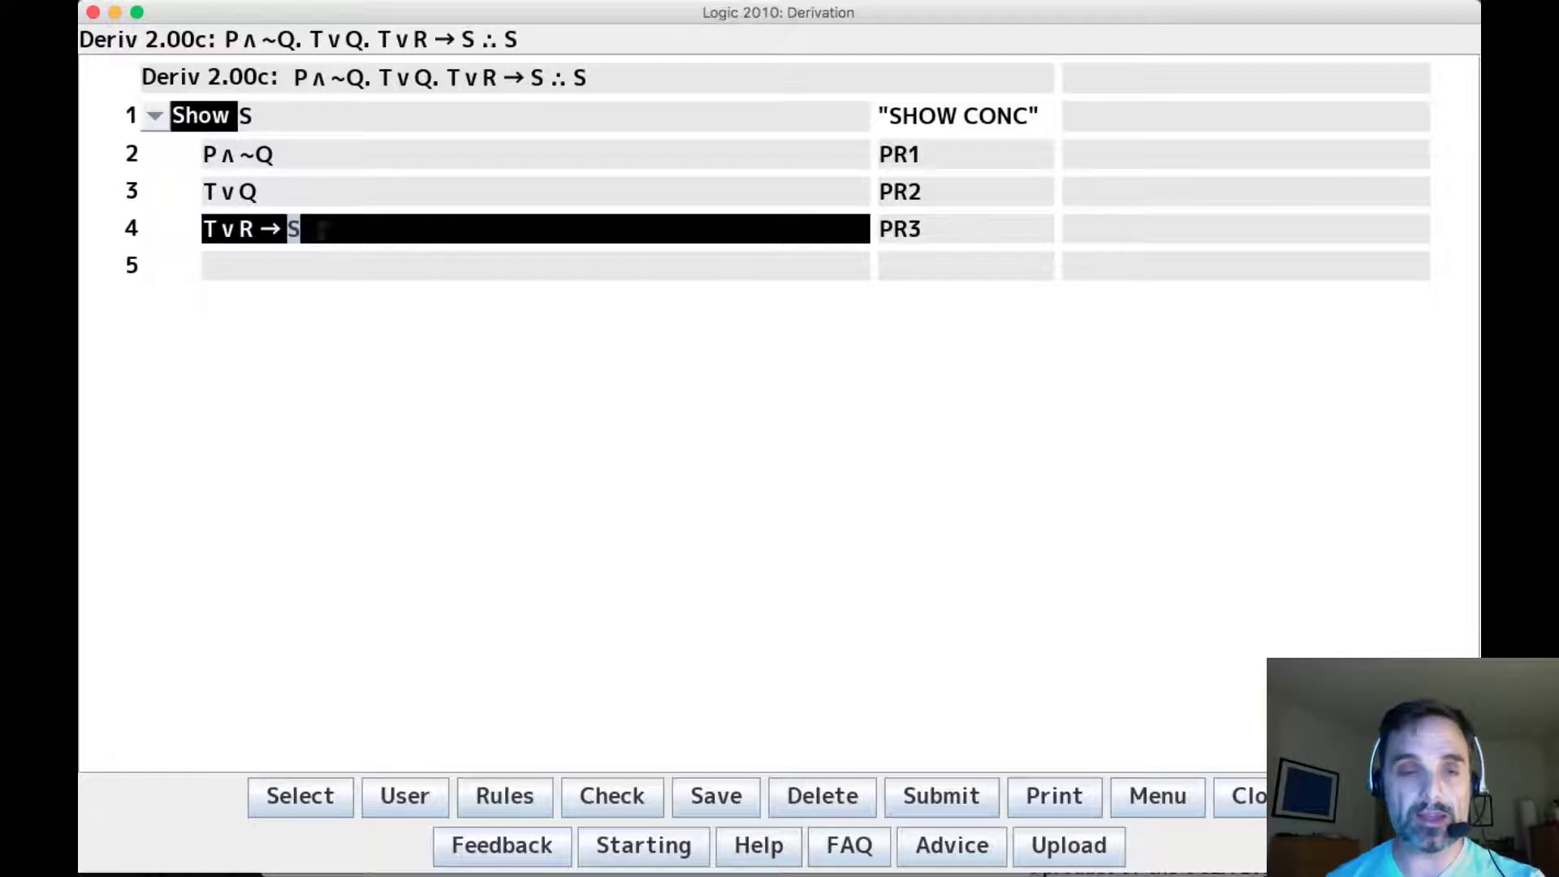
left_click(258, 115)
type("S")
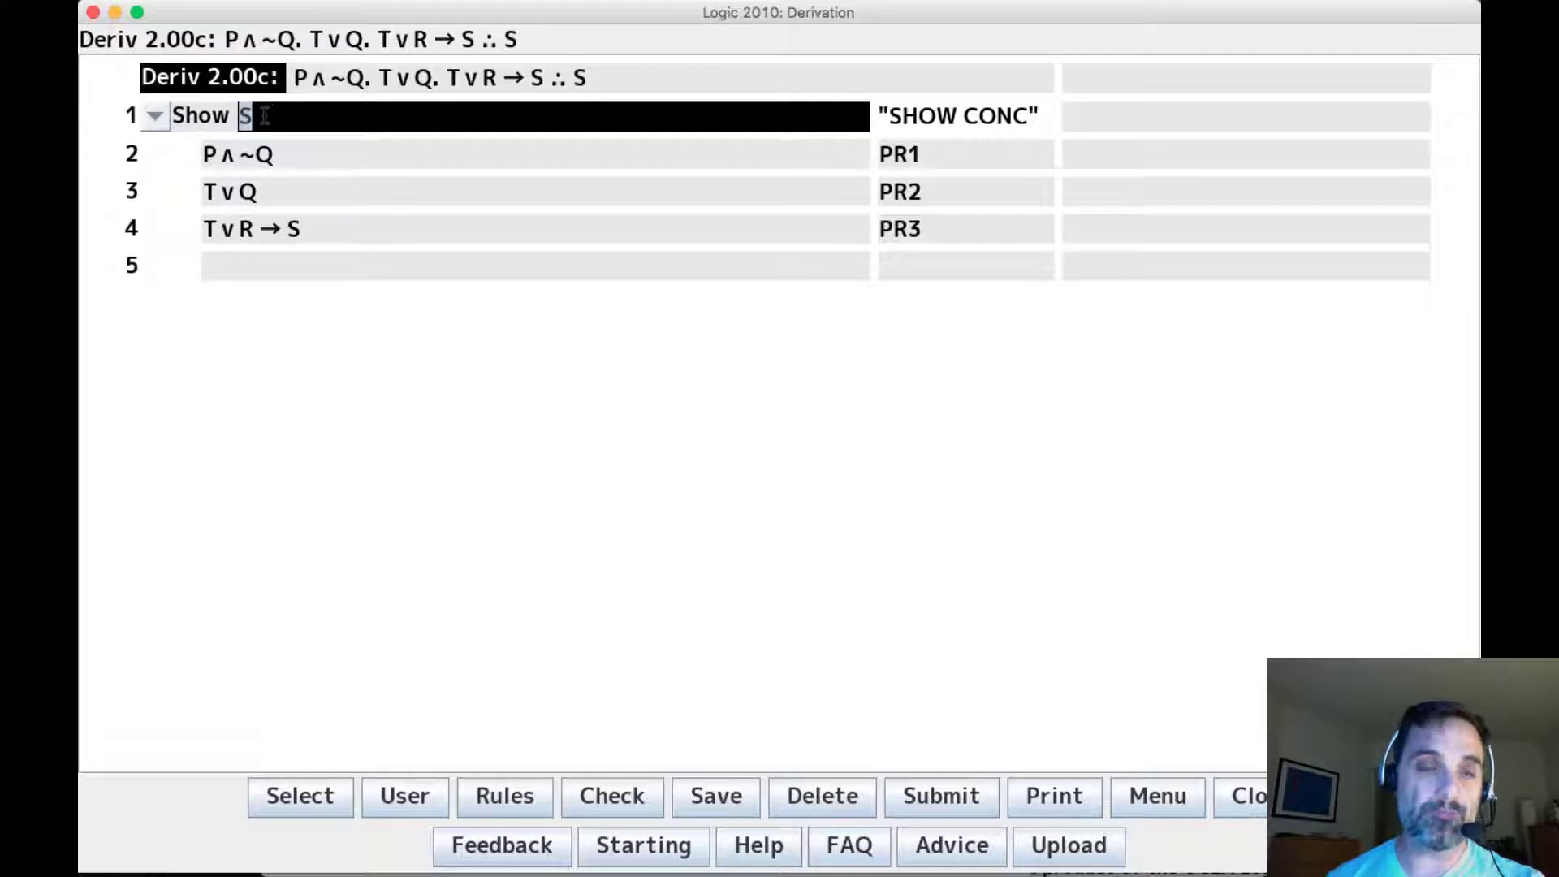
left_click(275, 189)
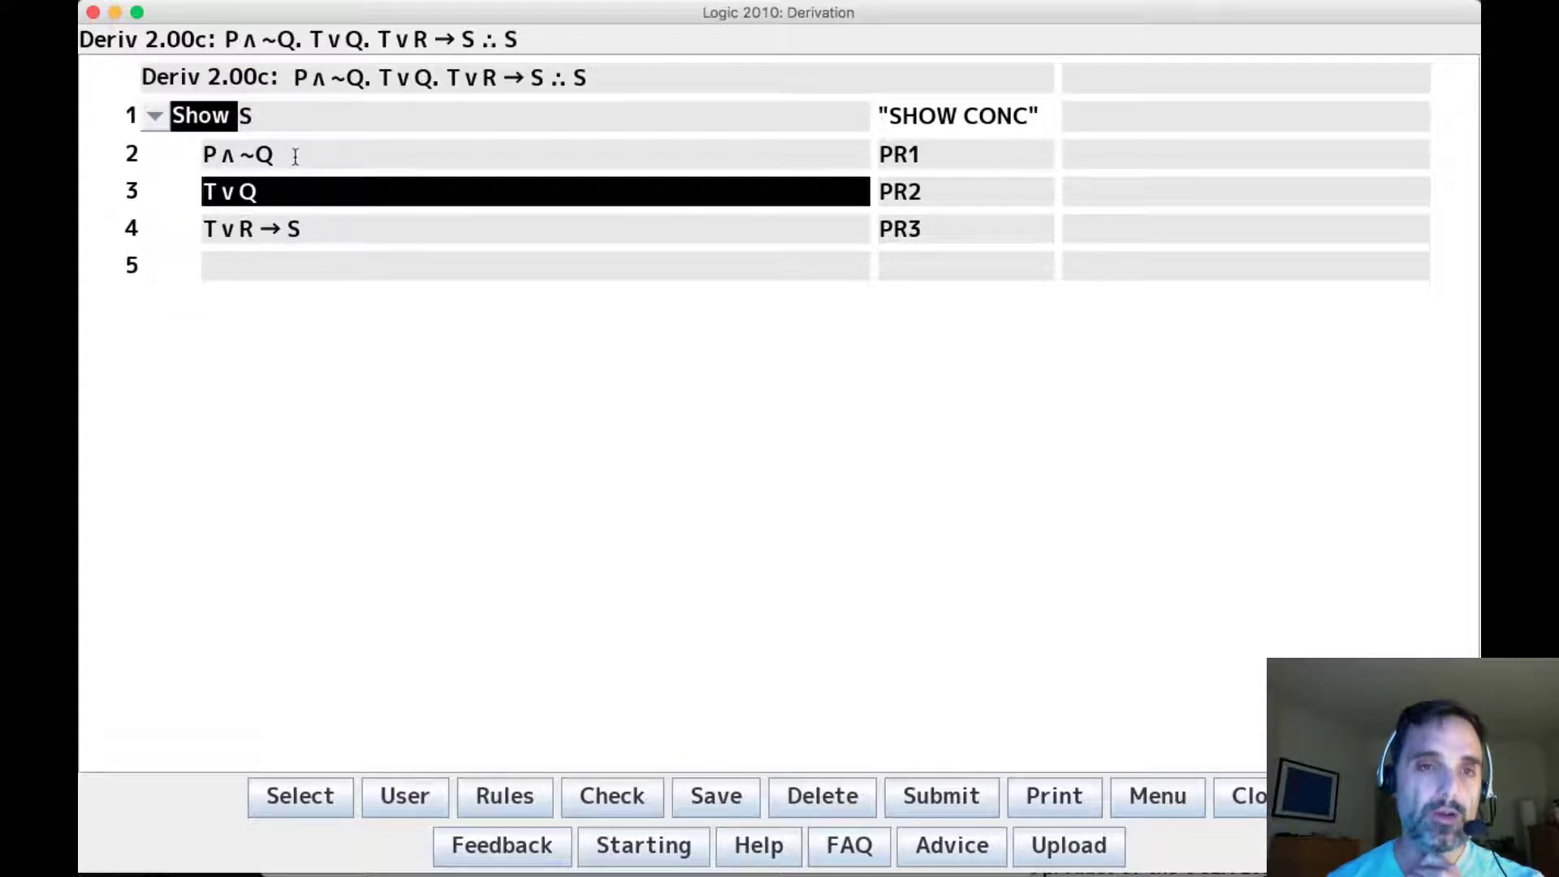
left_click_drag(286, 230, 202, 231)
left_click(210, 229)
left_click(250, 192)
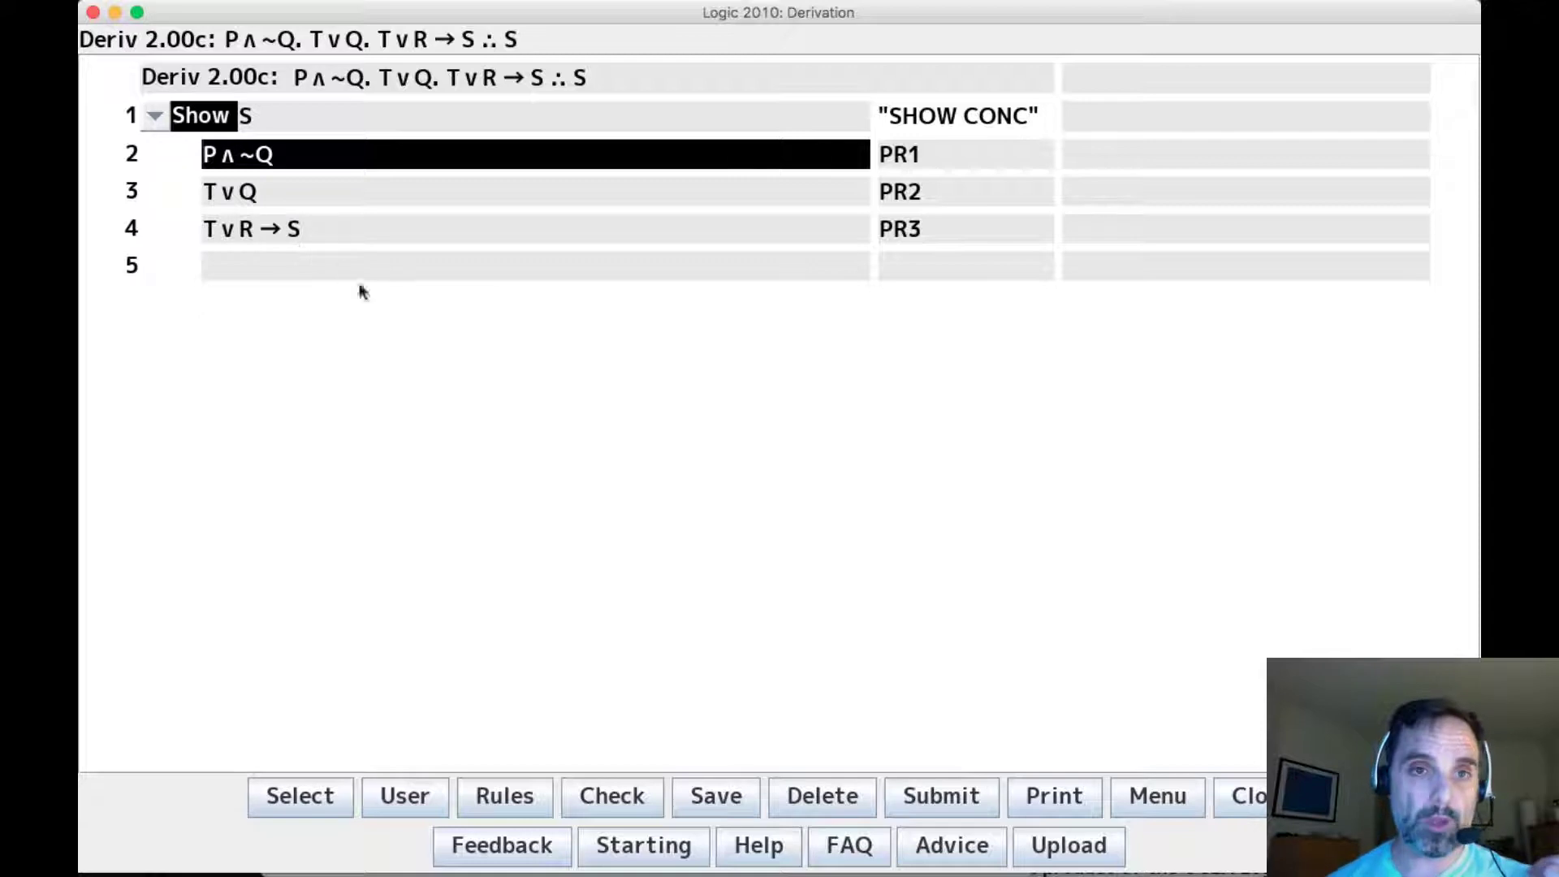
left_click(903, 262)
- Derive P on line 5 with 2 SL and ~Q on line 6 with 2 SR
type("2 SL")
key("Return")
type("2 SR")
key("Return")
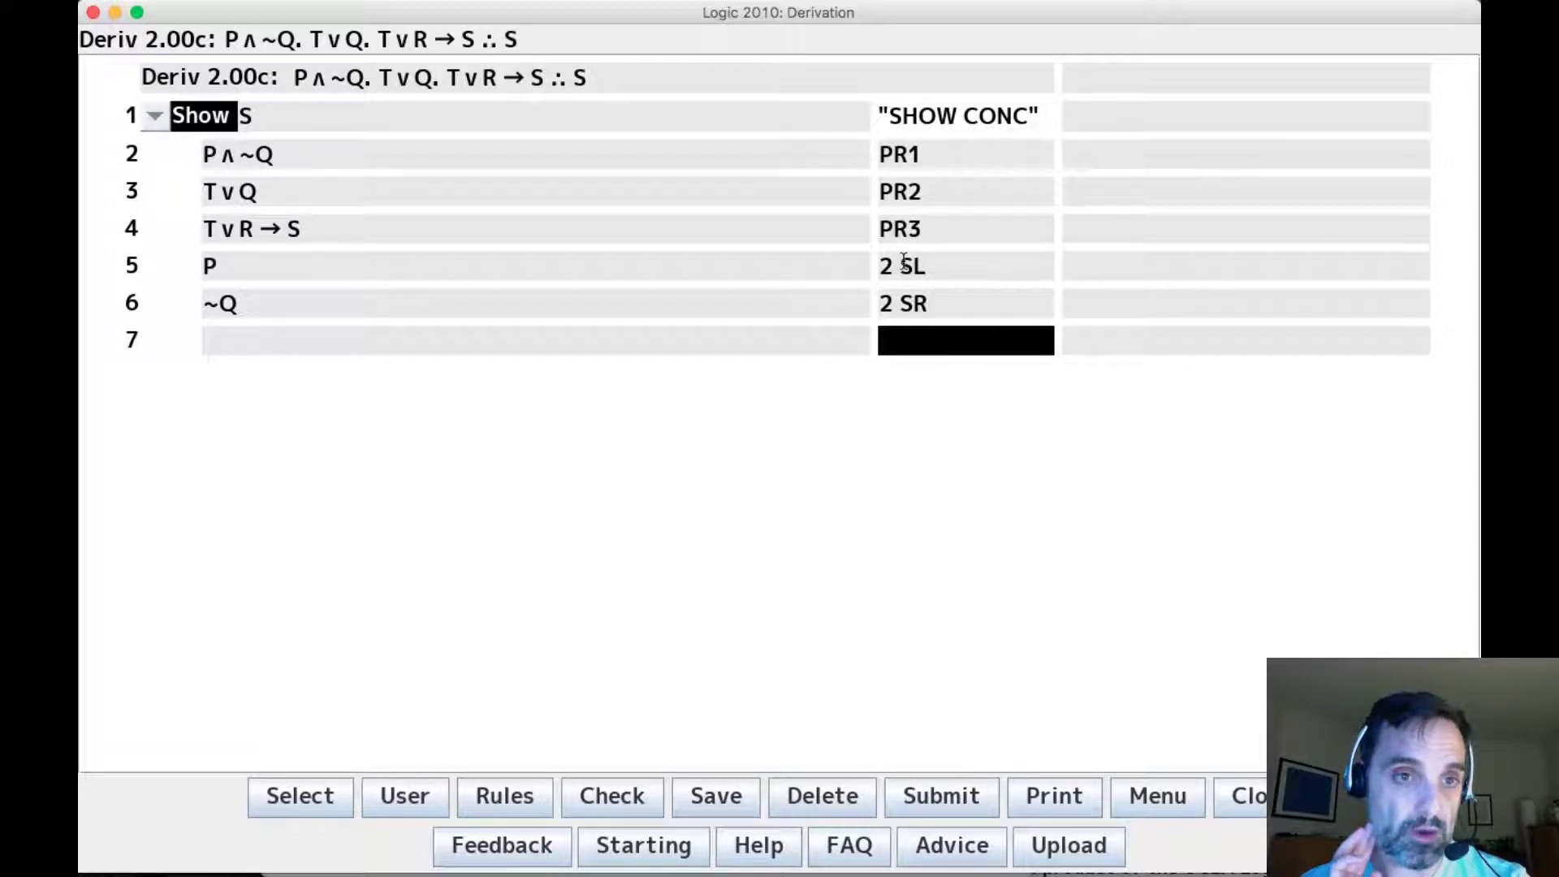
- Derive T on line 7 with 3 6 MTP, then enter 7 ADDR as line 8's justification
type("3 6 MTP")
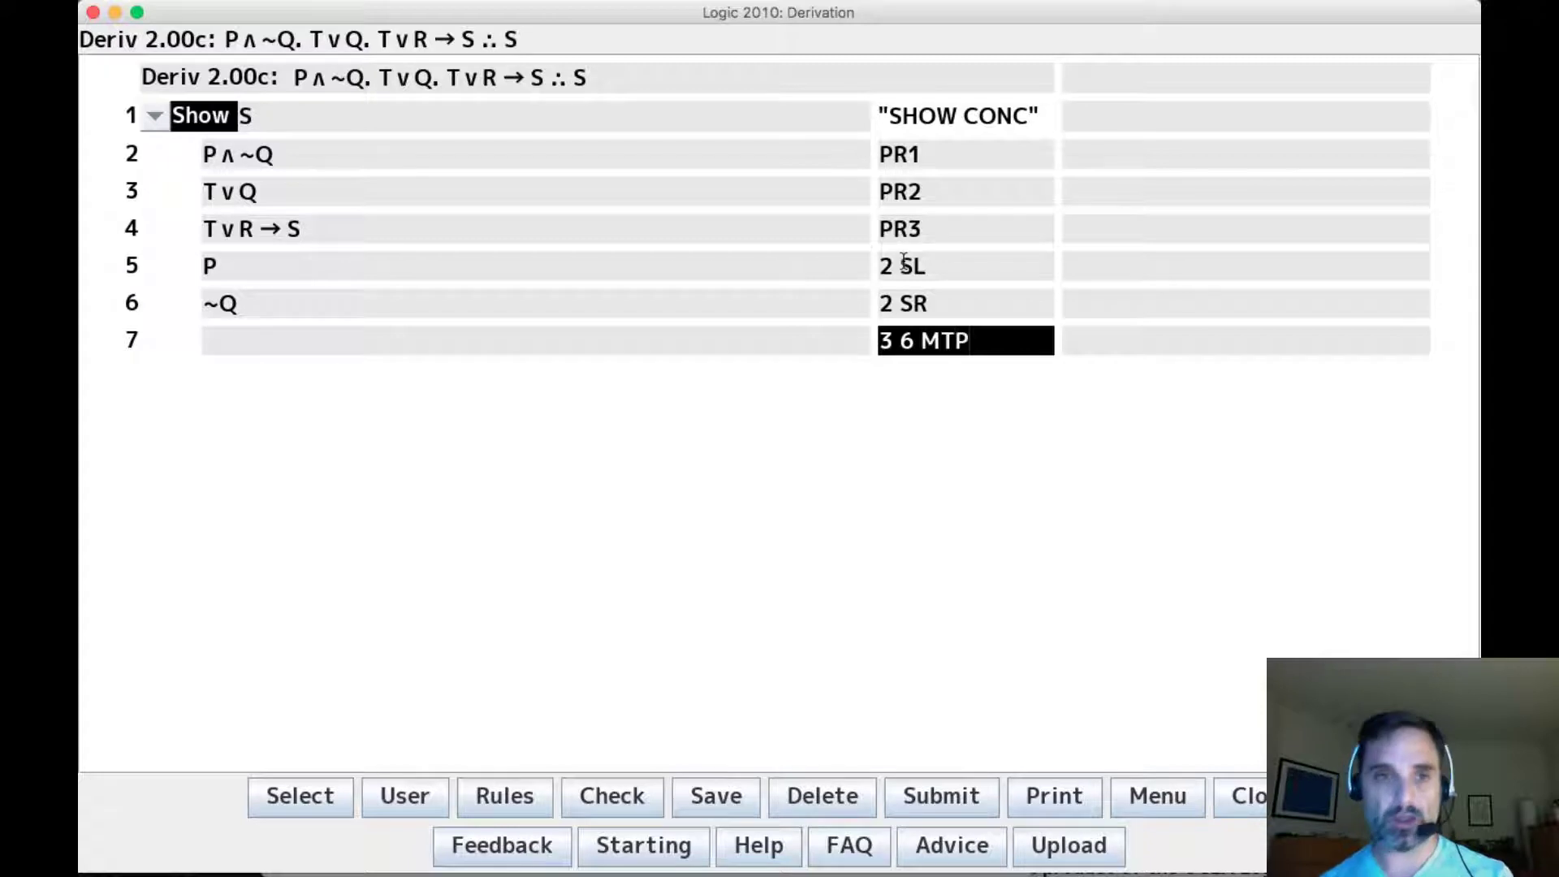
key("Return")
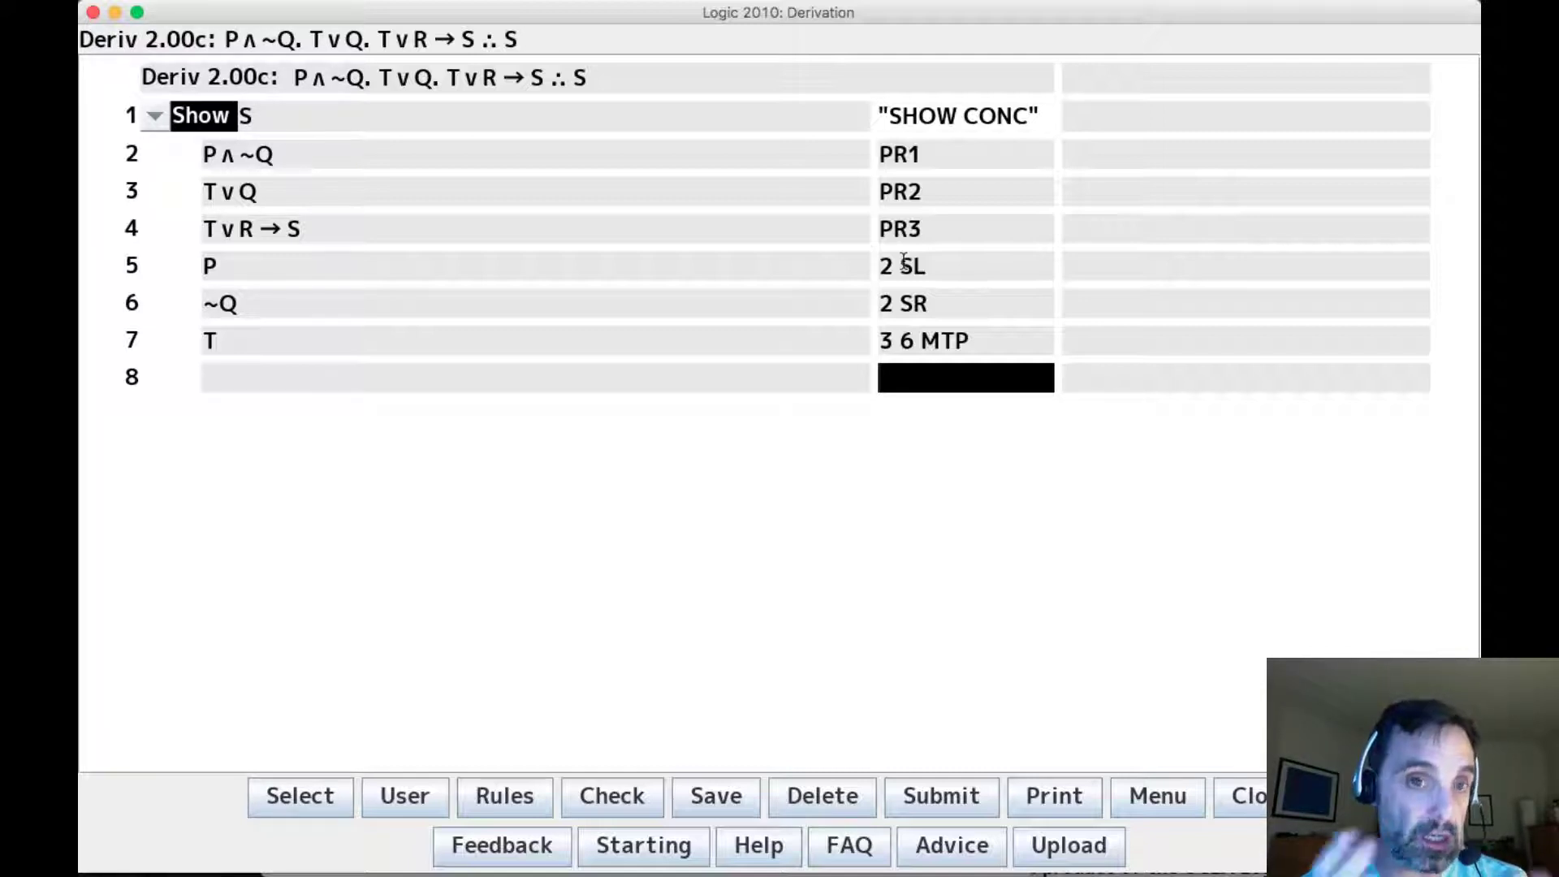
type("7 ADD")
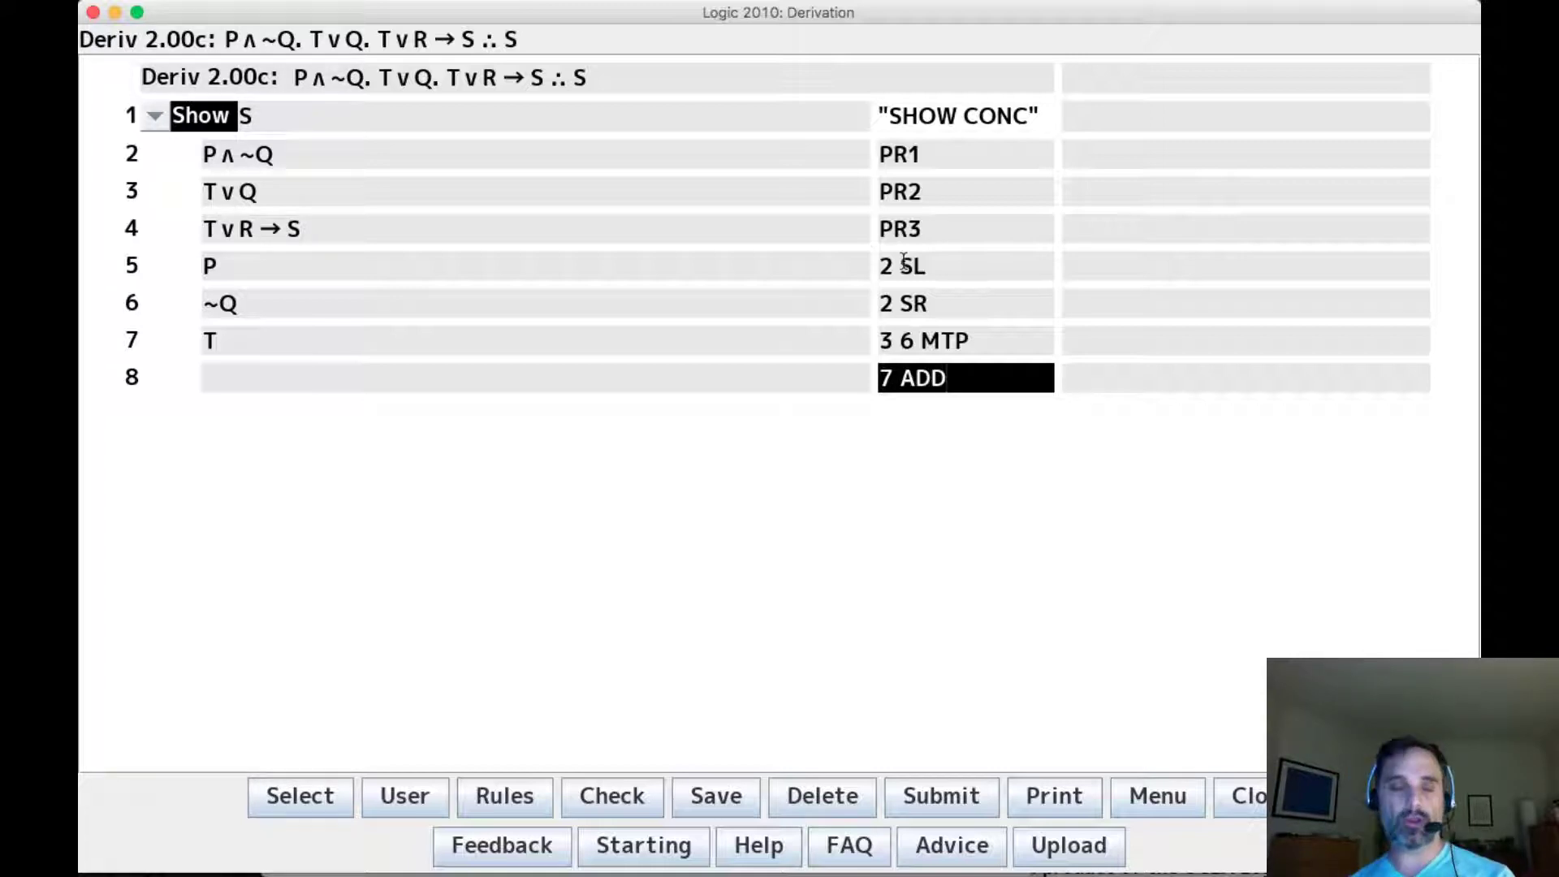
type("R")
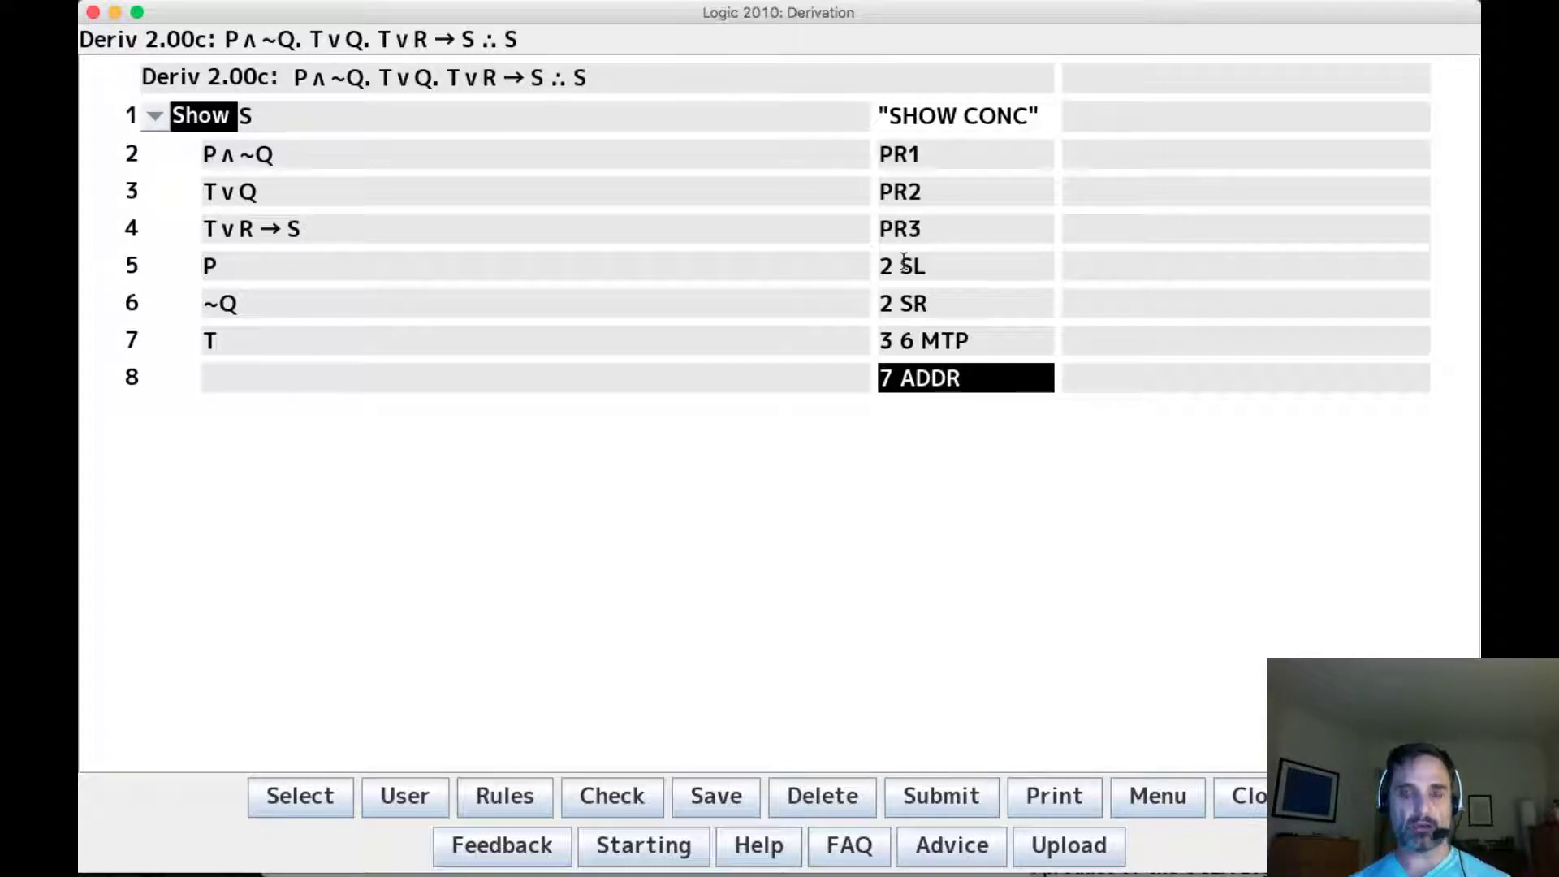